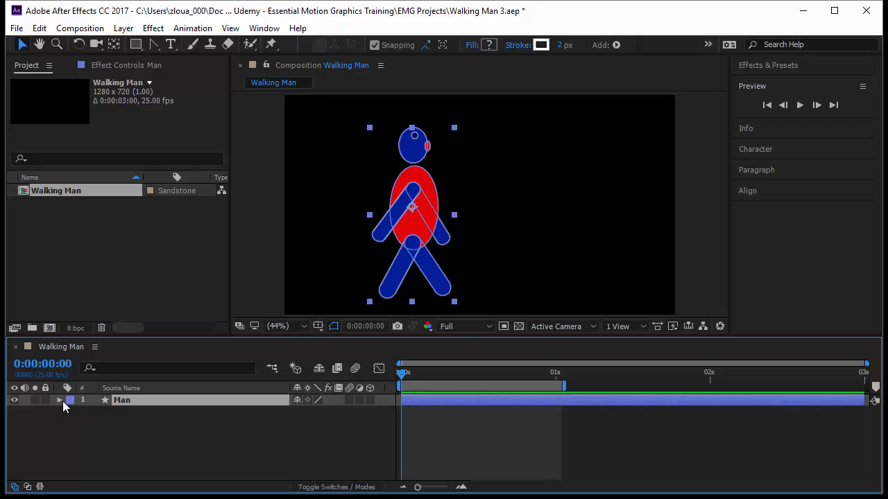
Collapse the Complete Head and Front Hand groups inside the Man layer and select the layer's Contents.
click(59, 401)
click(86, 424)
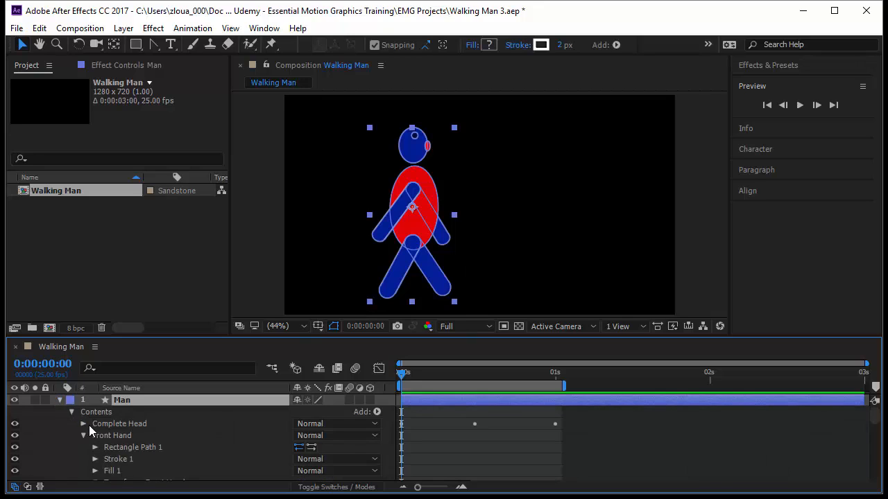
click(83, 435)
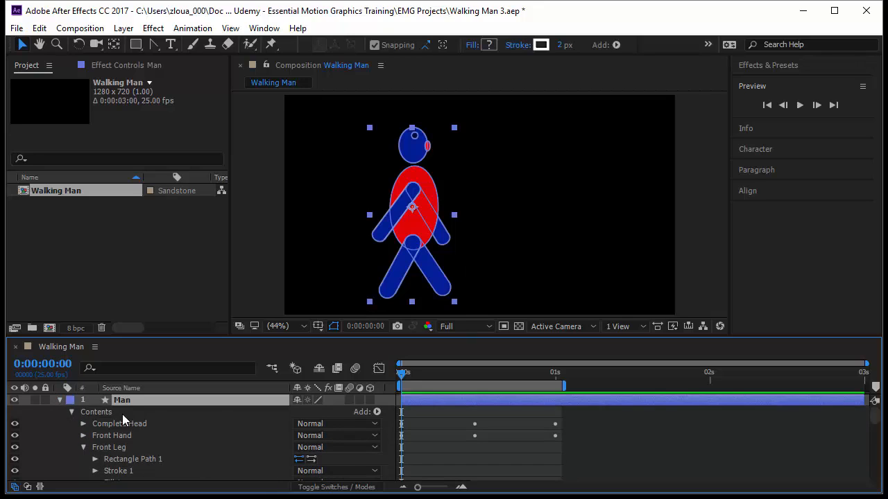
click(122, 414)
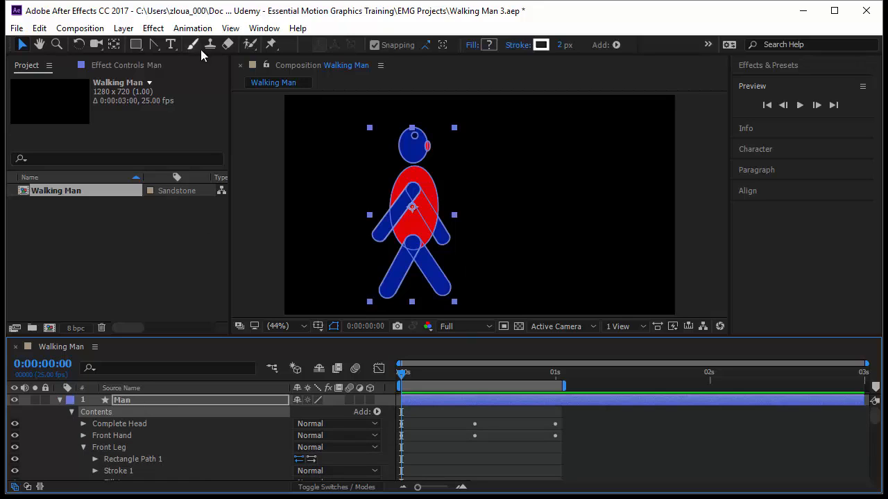
Draw a closed yellow pointed hat with a curved upper edge on the man's head using the Pen tool, and bend its back edge inward.
click(154, 46)
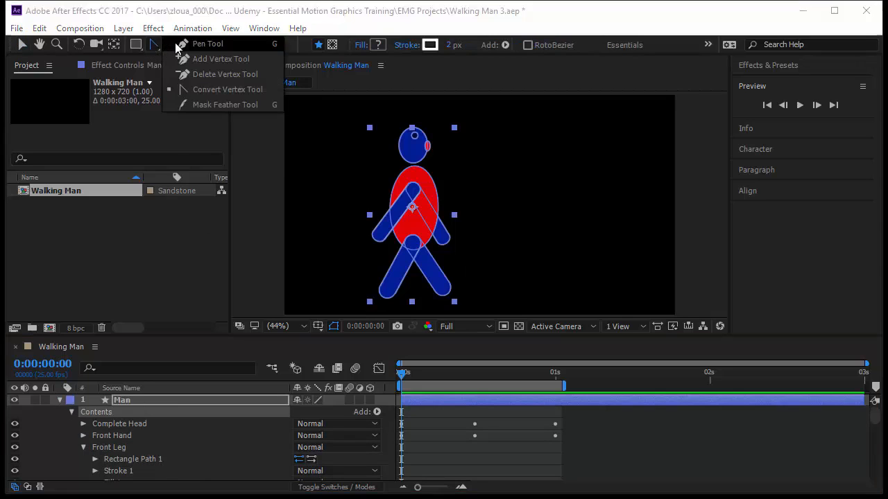
click(394, 142)
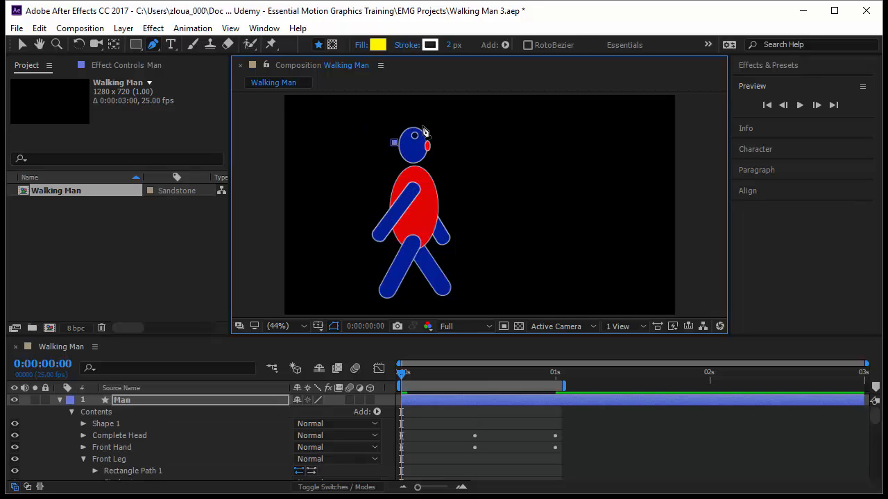
click(420, 126)
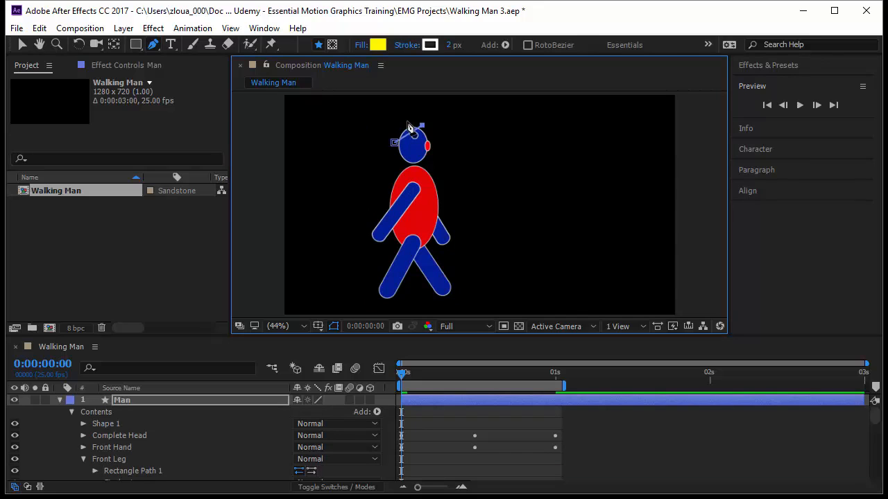
click(409, 123)
click(393, 111)
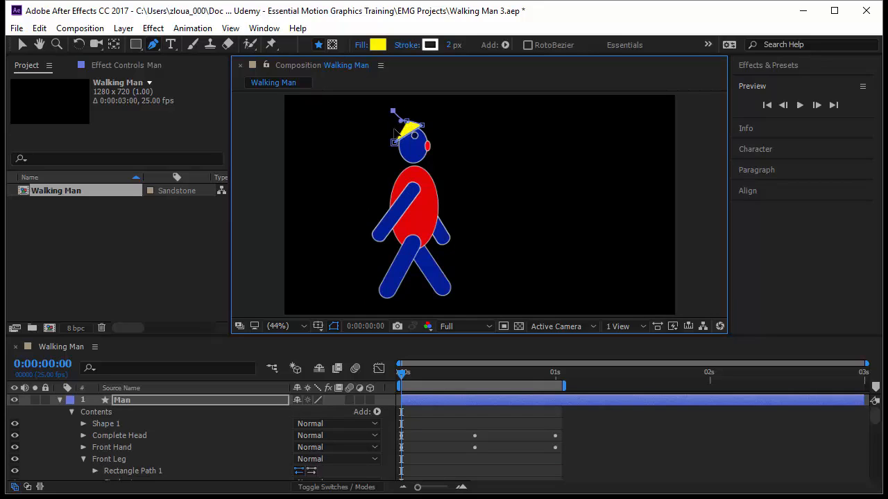
click(395, 143)
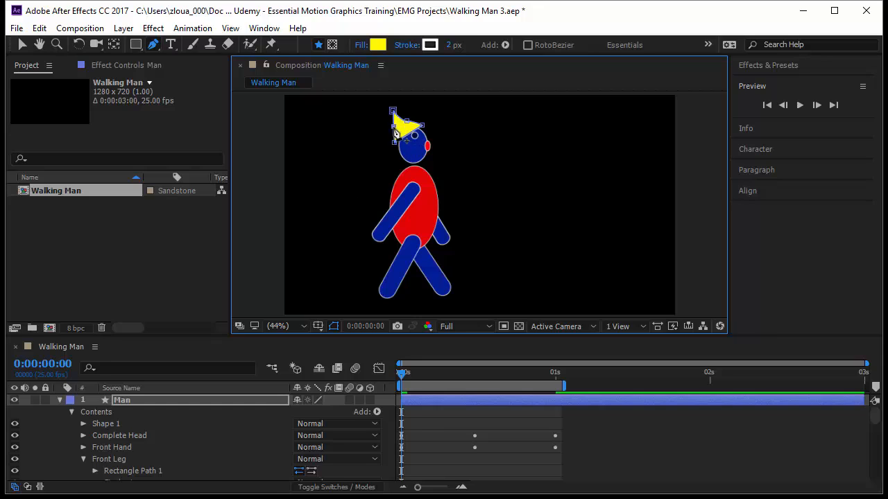
drag(394, 125, 392, 114)
click(595, 443)
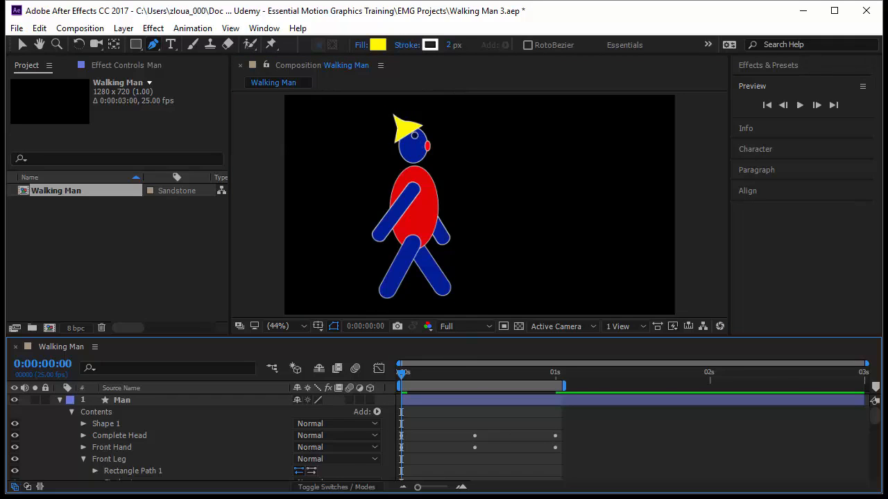
Adjust the curve handle on the hat path's upper edge to bulge the brim side slightly, and deselect the shape.
click(22, 45)
click(407, 127)
click(407, 128)
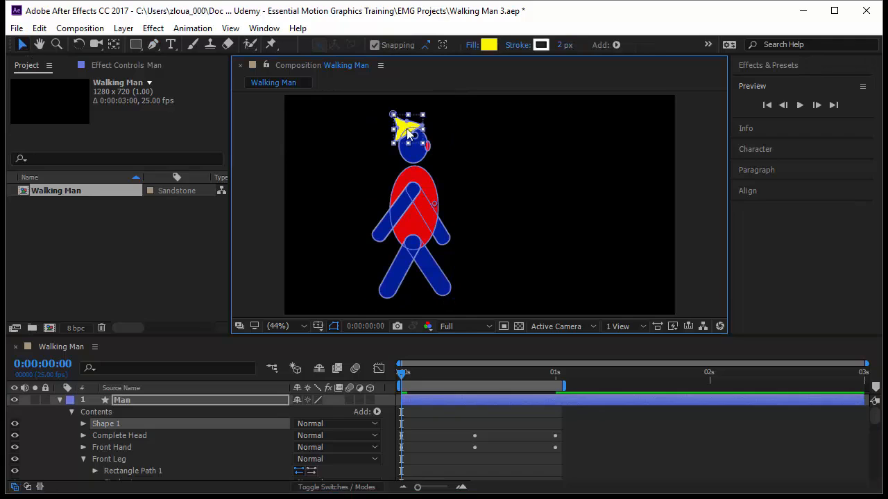
double_click(407, 128)
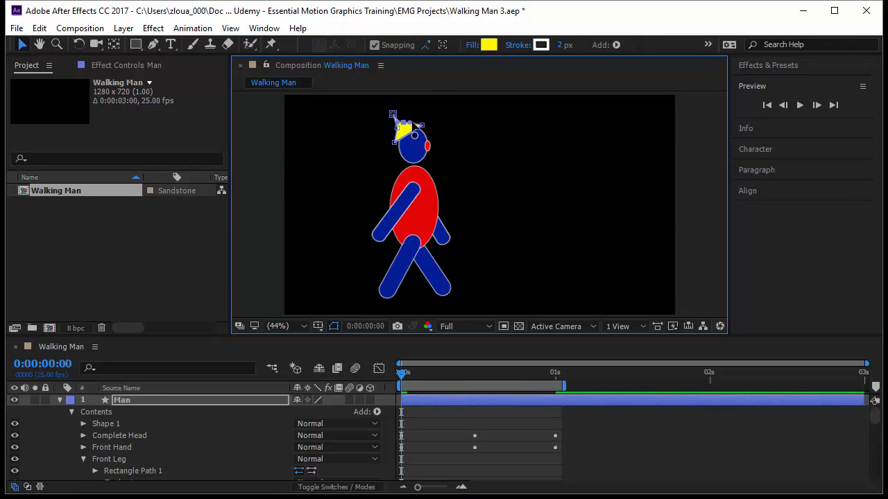
drag(410, 122, 416, 121)
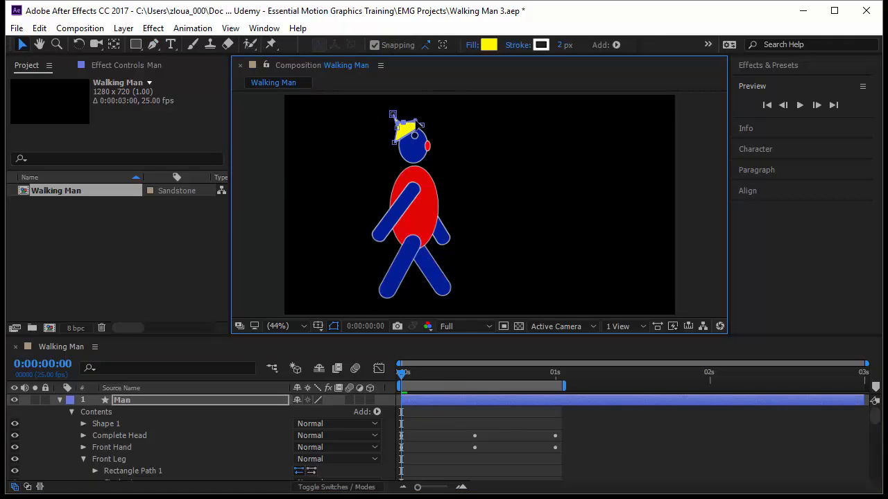
click(624, 441)
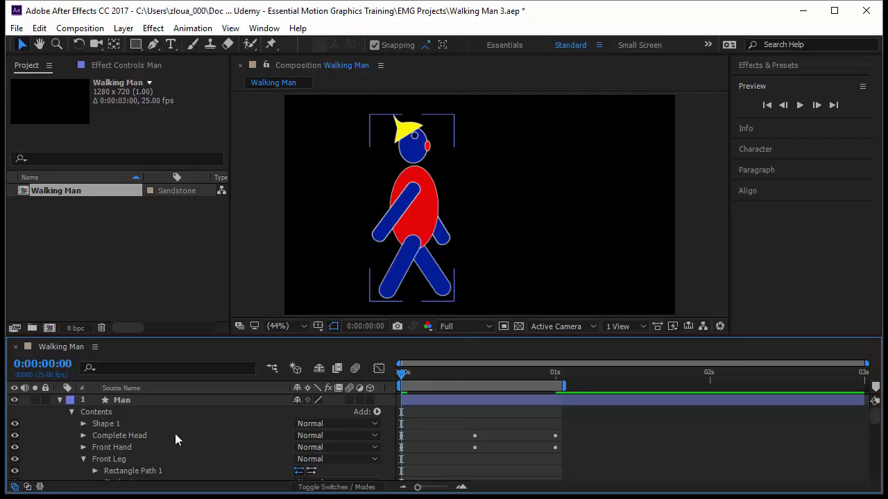
Rename the new Shape 1 group as Hat.
click(153, 423)
key(Return)
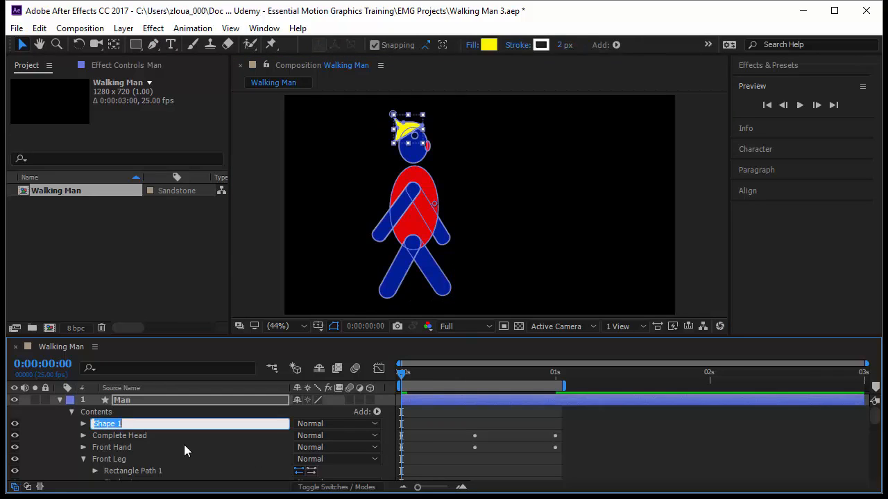
text(Hat)
key(Return)
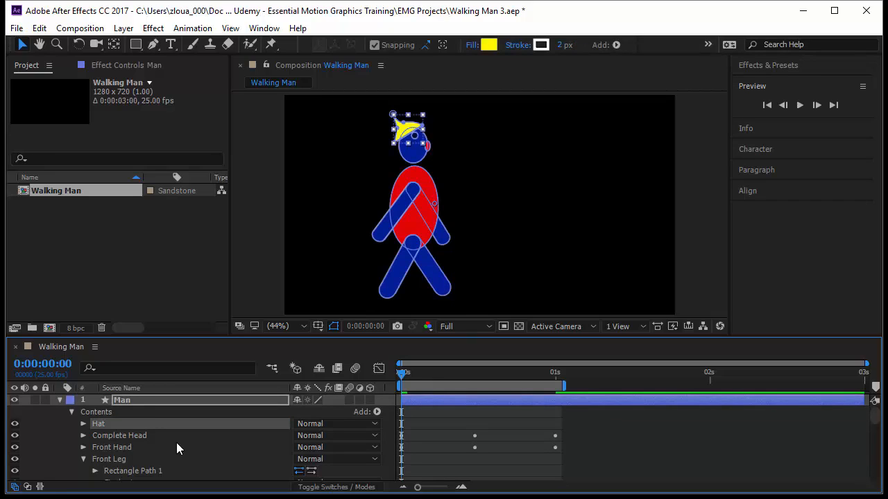
Expand the Complete Head group and move the Hat group into it, above Nose.
click(83, 436)
scroll(118, 448, down, 1)
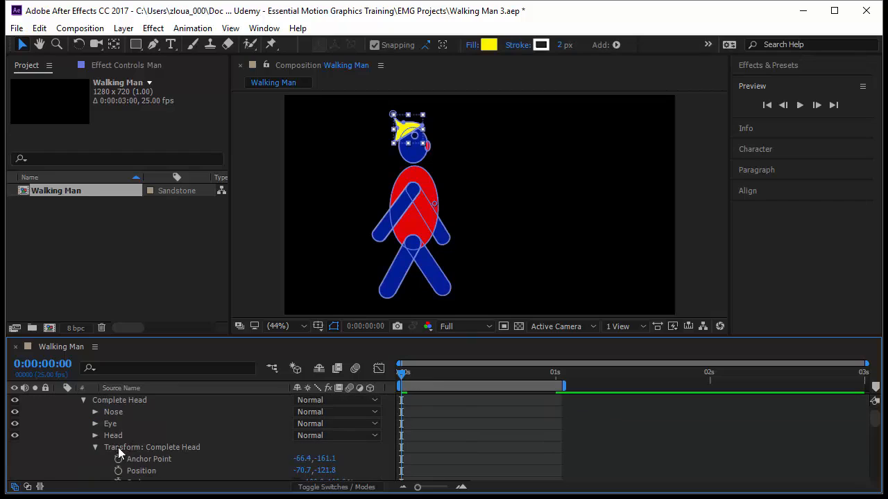
scroll(117, 430, up, 1)
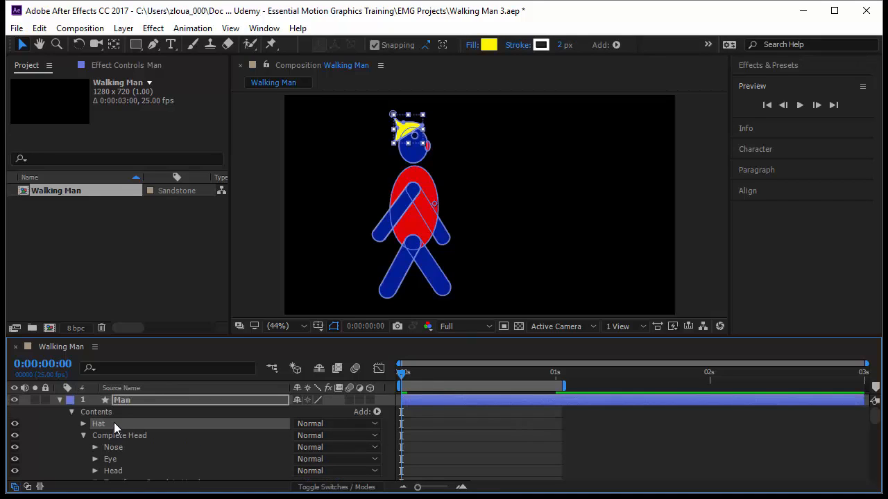
click(116, 435)
drag(118, 440, 129, 430)
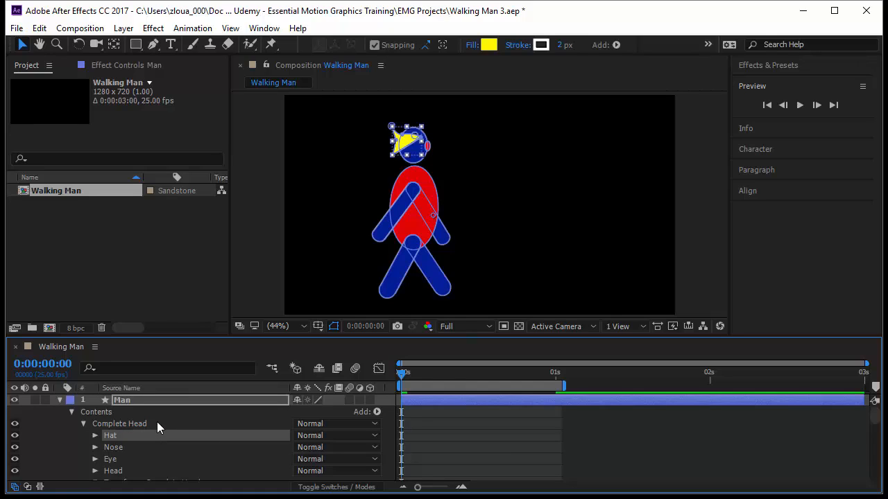
Select the Complete Head group in the layer outline and in the composition to check that it includes the hat.
click(156, 424)
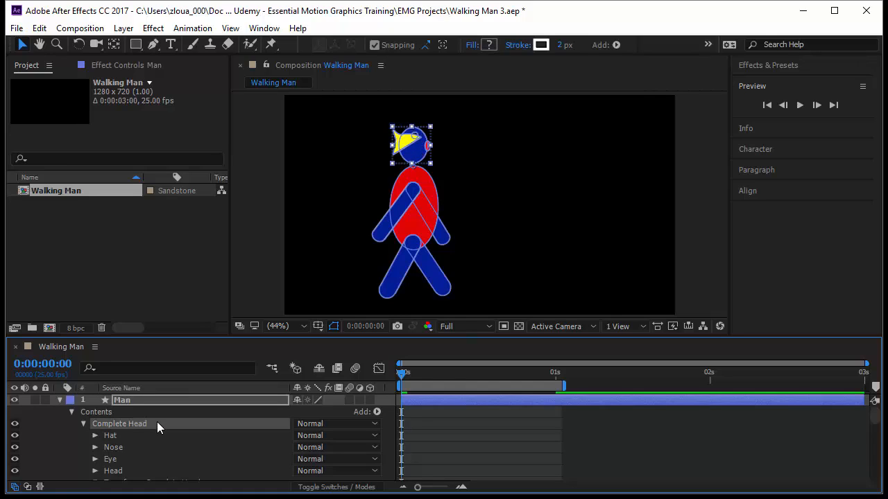
click(461, 454)
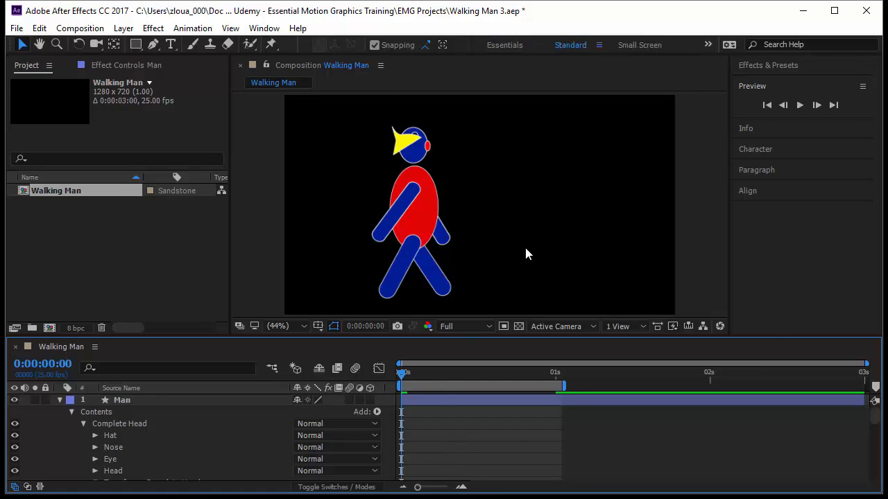
click(402, 151)
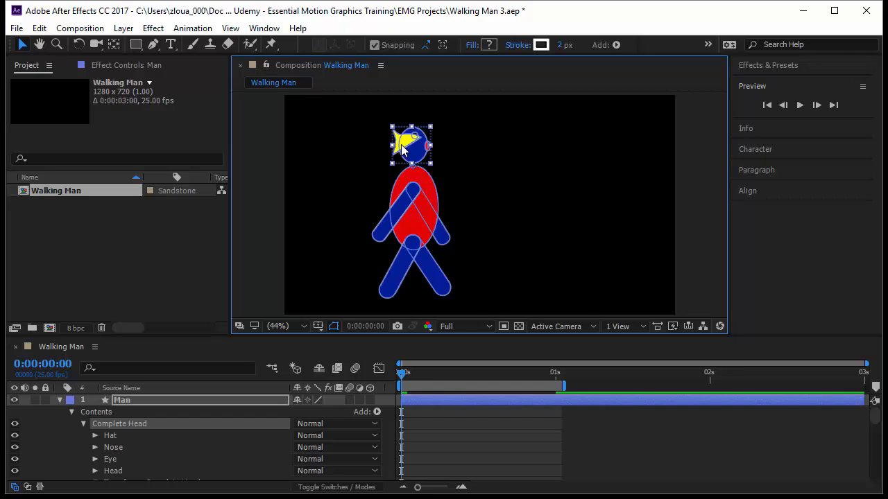
Move the Hat group up onto the top of the head, clear of the eye, and rotate it slightly.
click(198, 434)
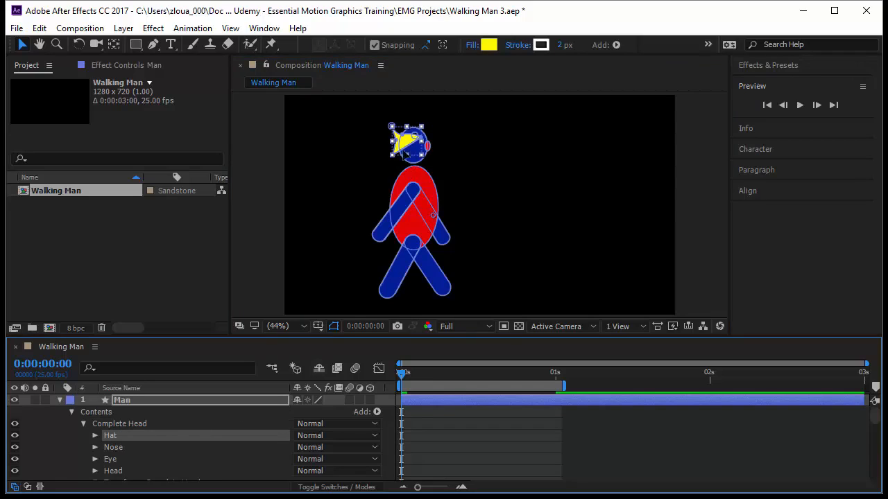
scroll(411, 142, up, 5)
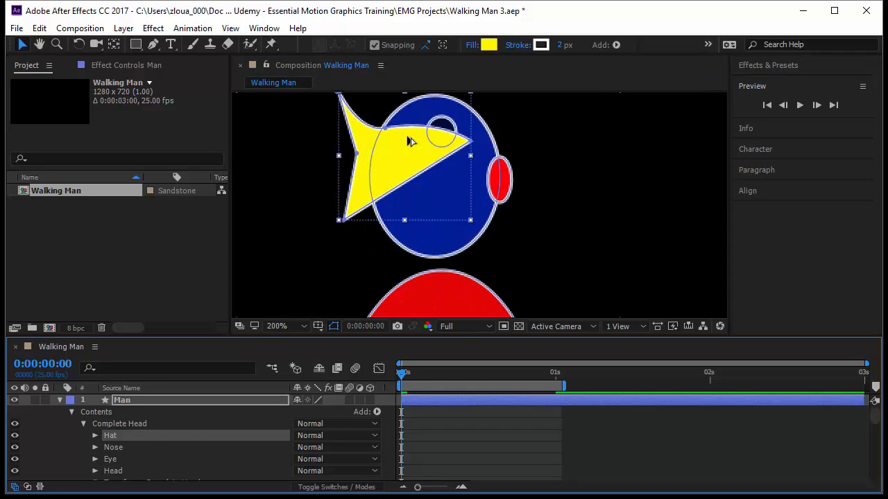
drag(389, 163, 416, 196)
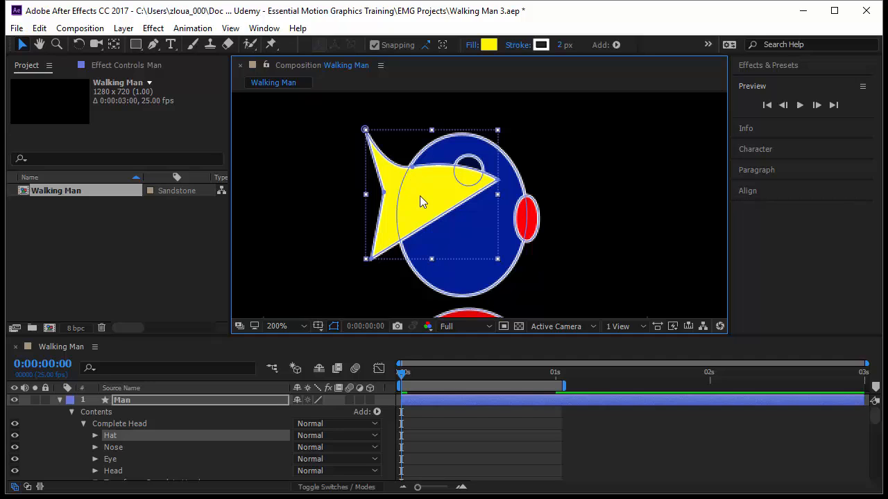
drag(421, 196, 413, 147)
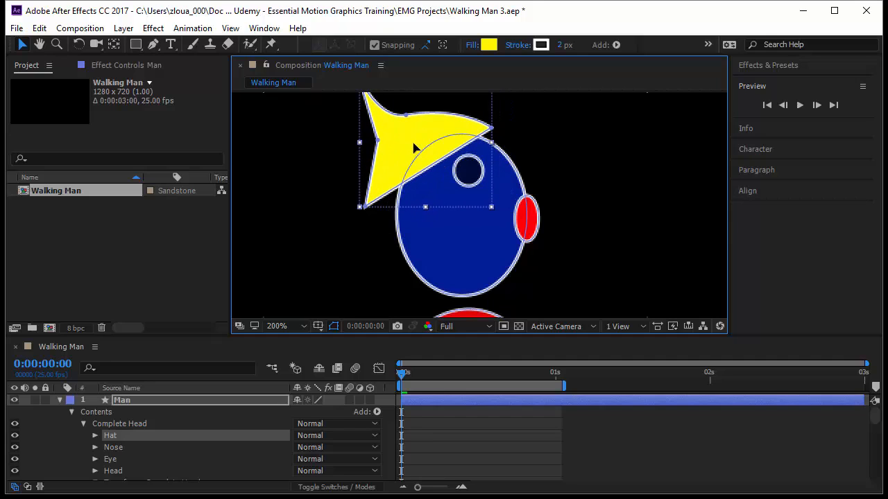
drag(506, 221, 495, 221)
Move the hat's anchor point from the body to the centre of the hat with the Pan Behind tool.
key(comma)
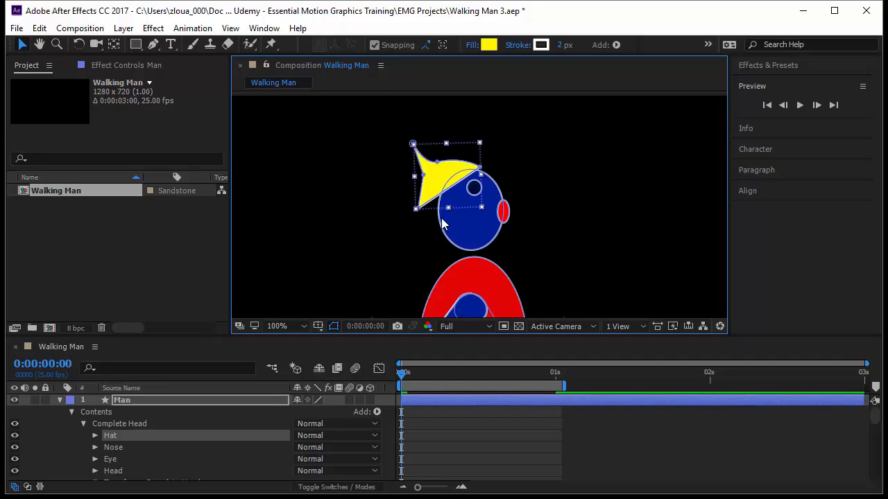
key(comma)
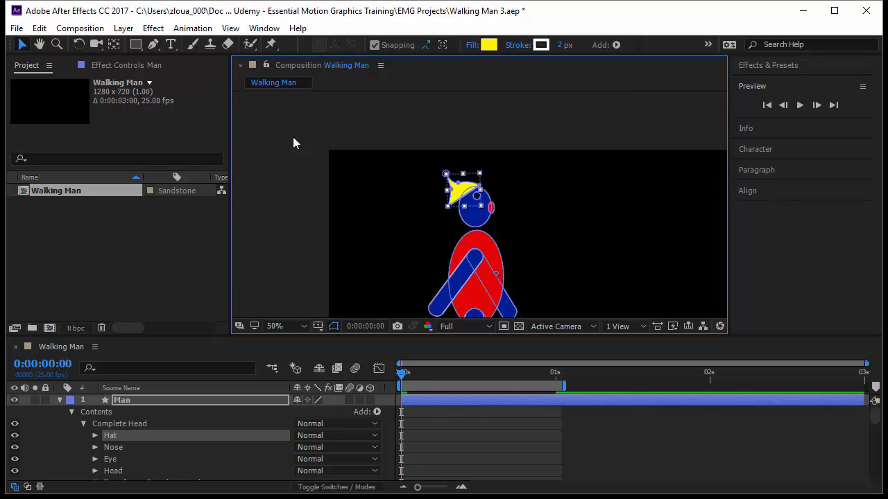
click(114, 44)
drag(497, 274, 463, 189)
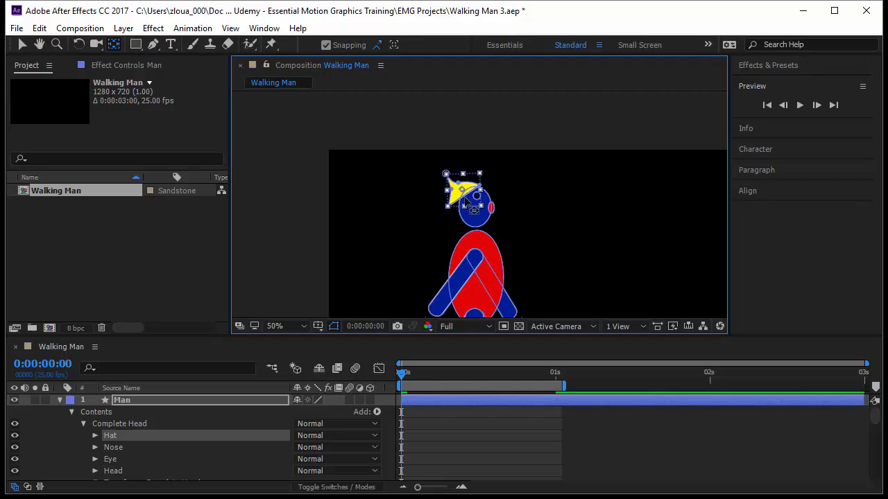
Rotate the hat counterclockwise about its centre so it tilts backward, and shift it down onto the head.
scroll(463, 192, up, 3)
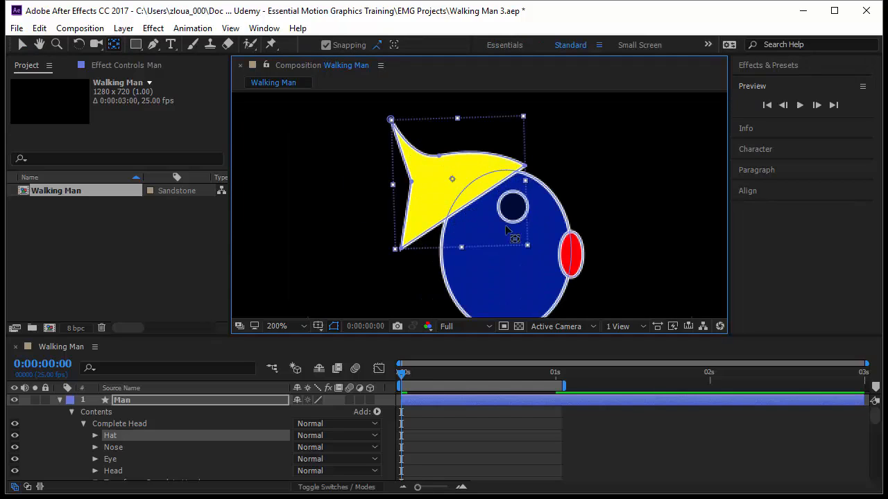
key(v)
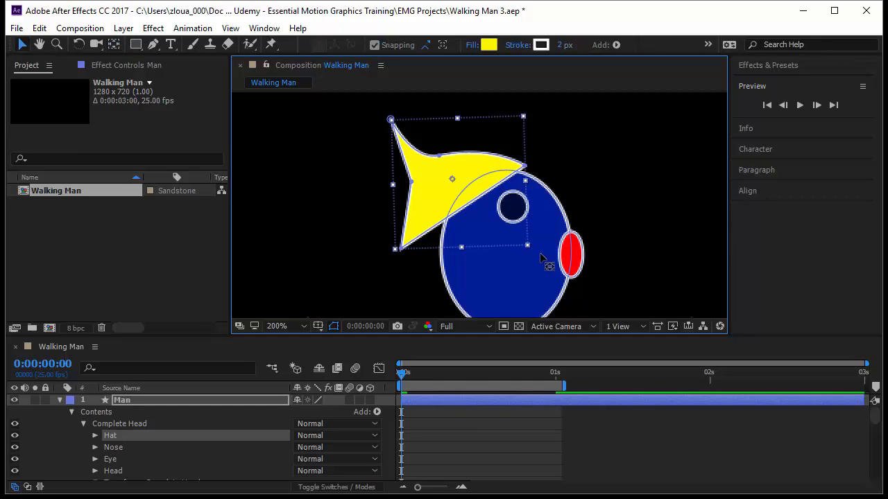
drag(538, 254, 559, 229)
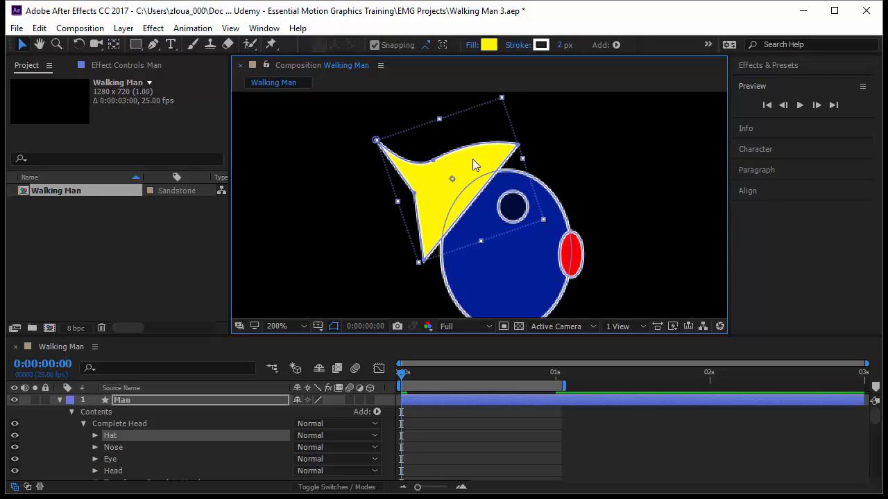
drag(473, 159, 475, 175)
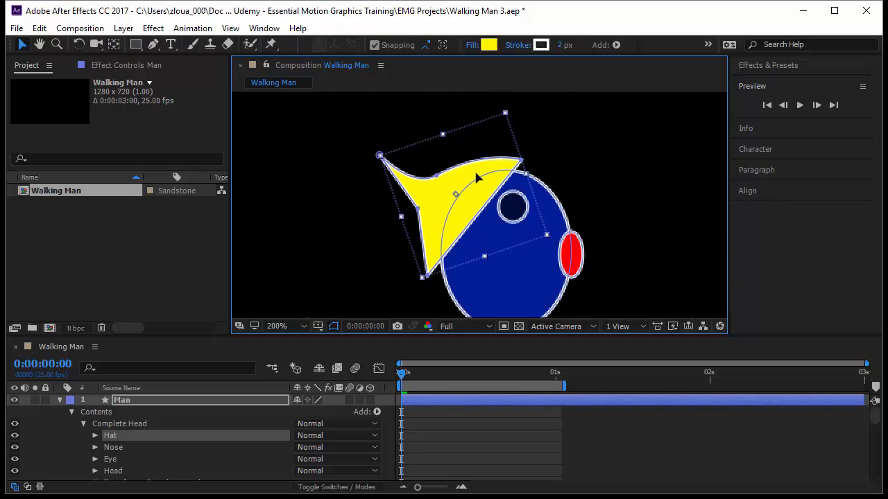
Fit the whole composition in view with nothing selected and play the preview to check the hat's movement with the head.
click(292, 326)
click(347, 94)
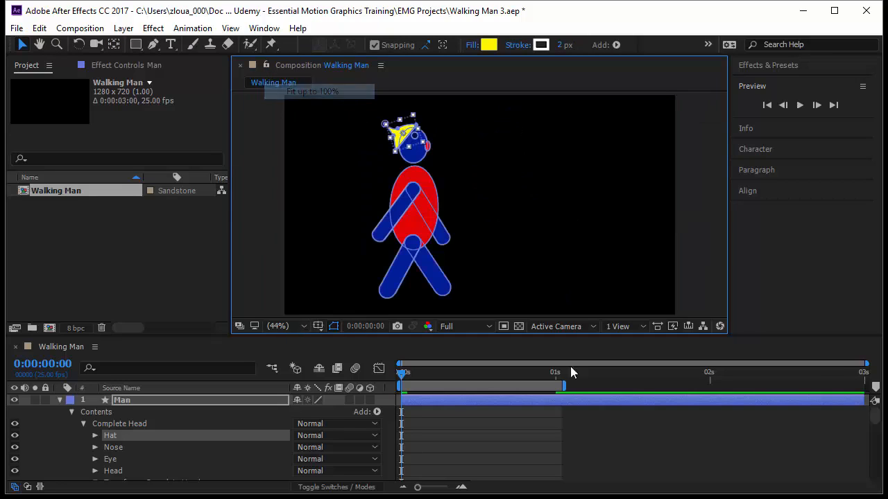
click(648, 432)
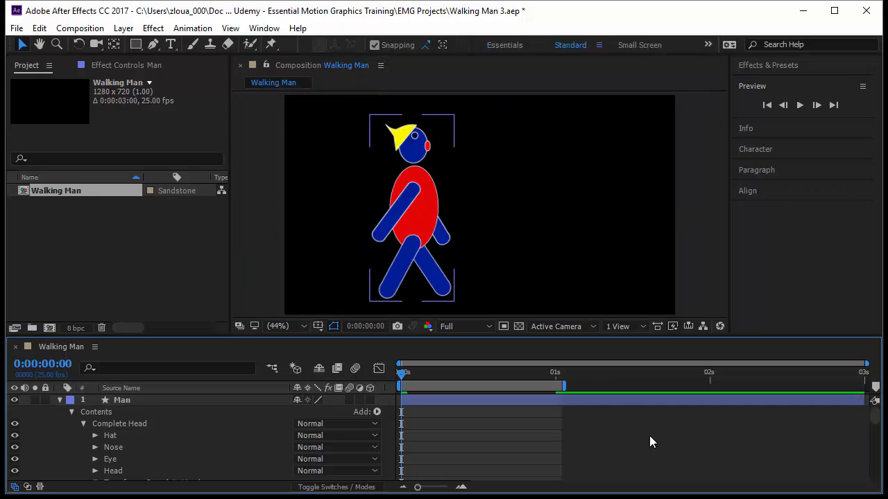
click(797, 106)
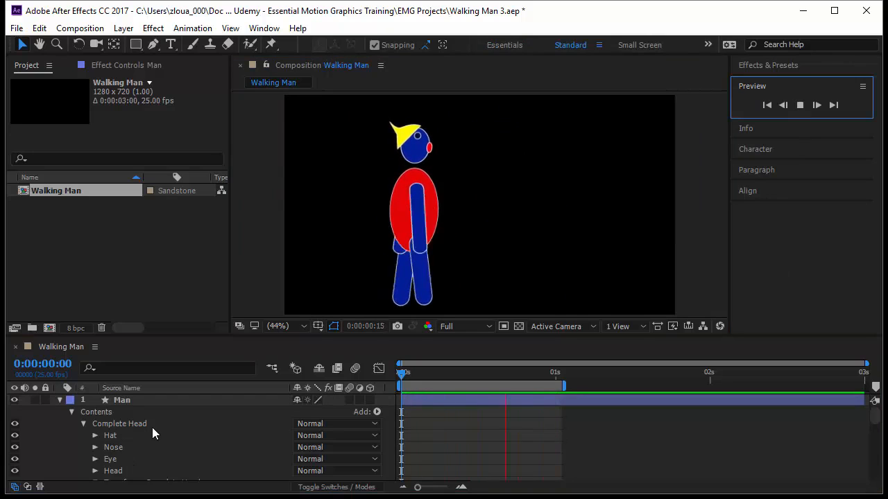
Examine the Complete Head, Front Hand and Front Leg groups and their contents while the preview plays, collapsing each group.
click(152, 423)
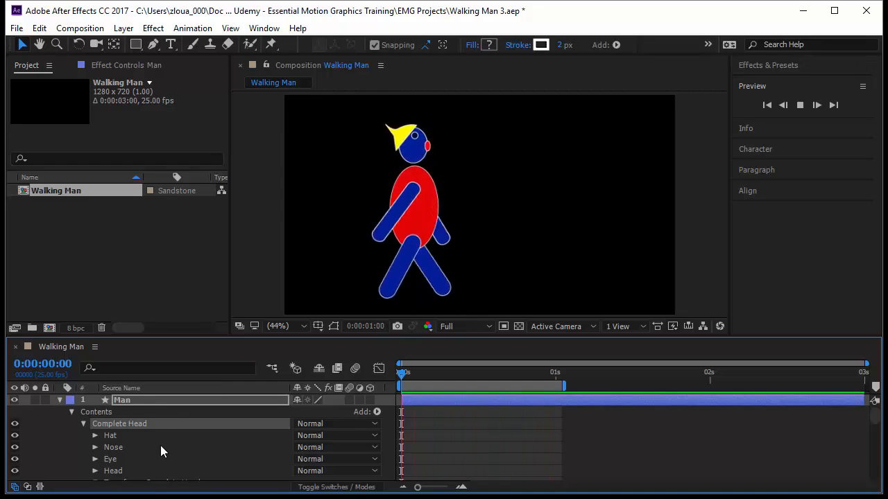
click(83, 424)
click(125, 435)
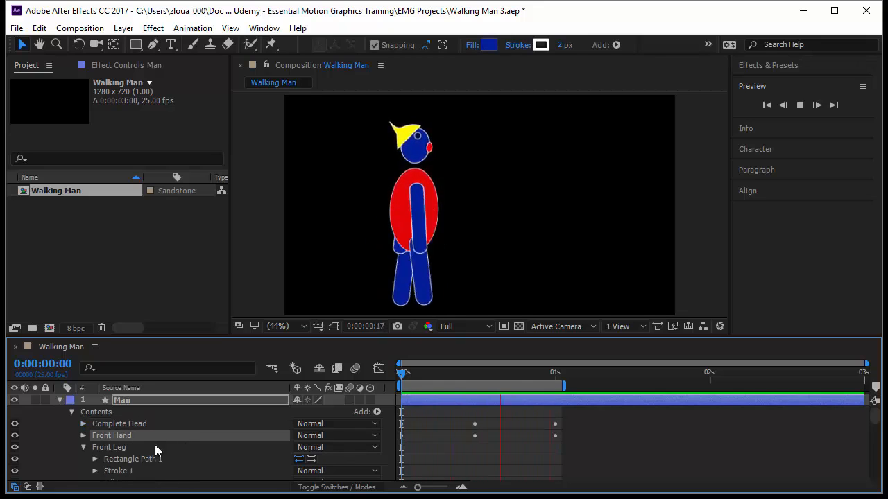
click(127, 423)
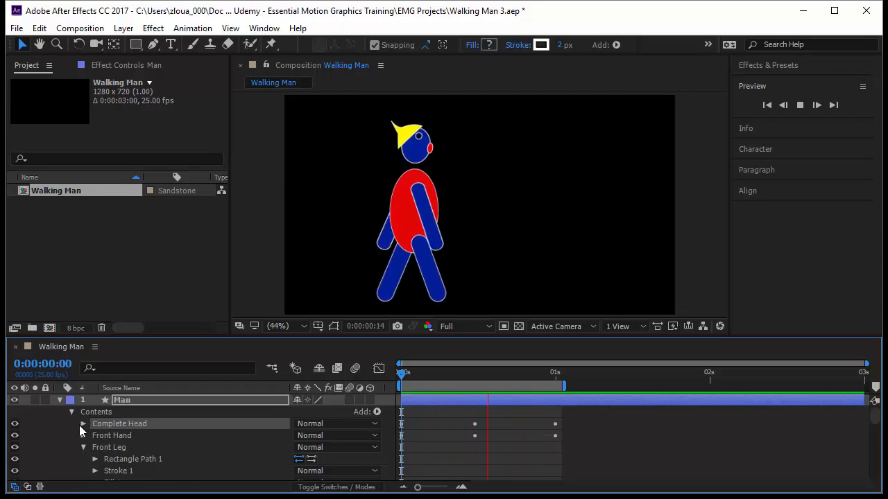
click(103, 447)
click(83, 448)
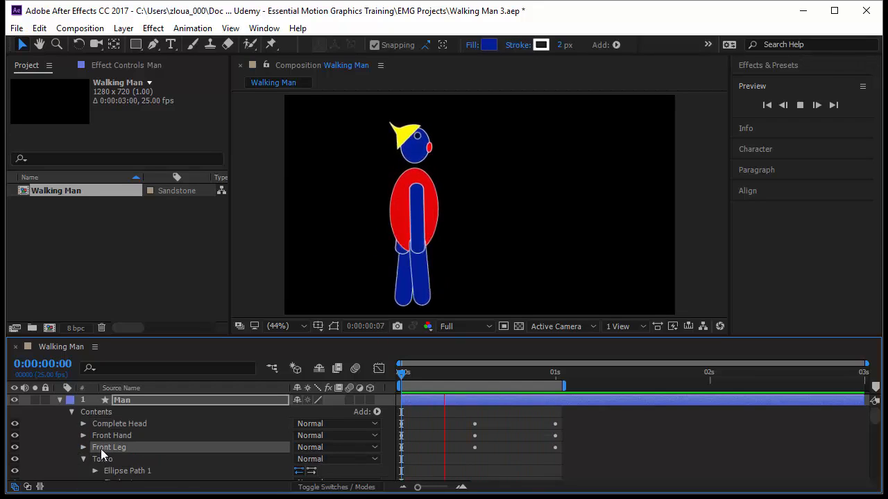
click(82, 448)
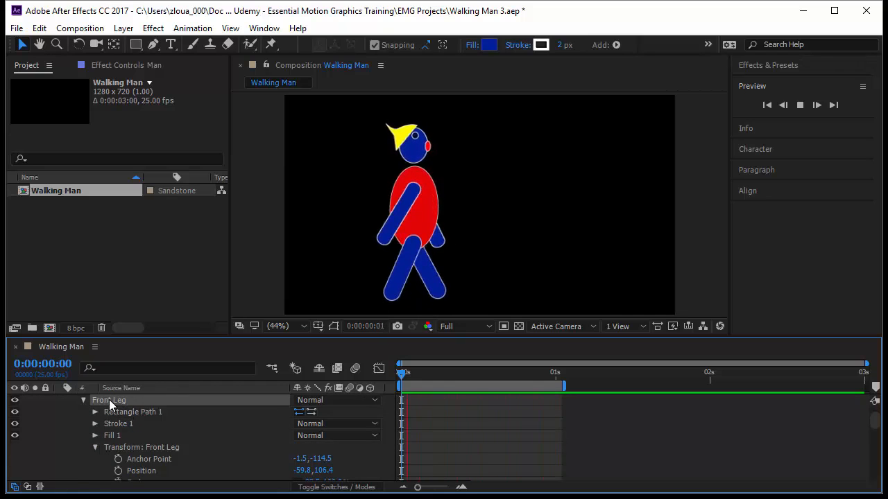
click(120, 412)
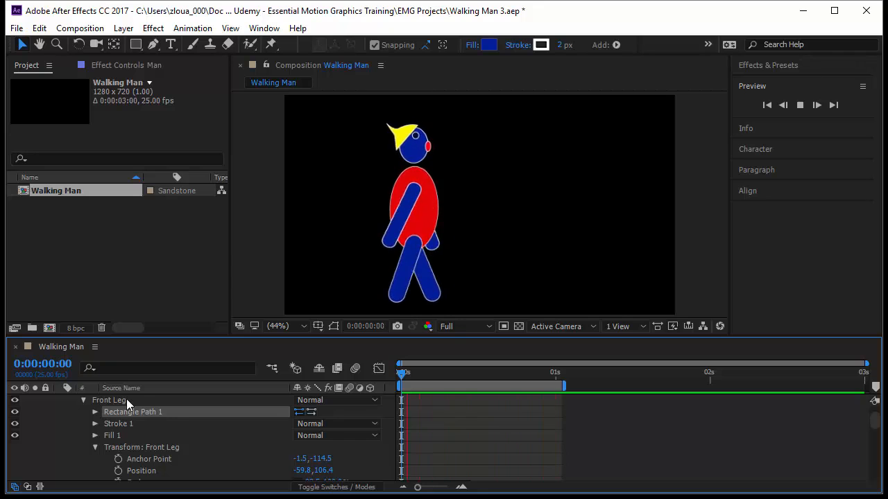
click(126, 400)
click(133, 412)
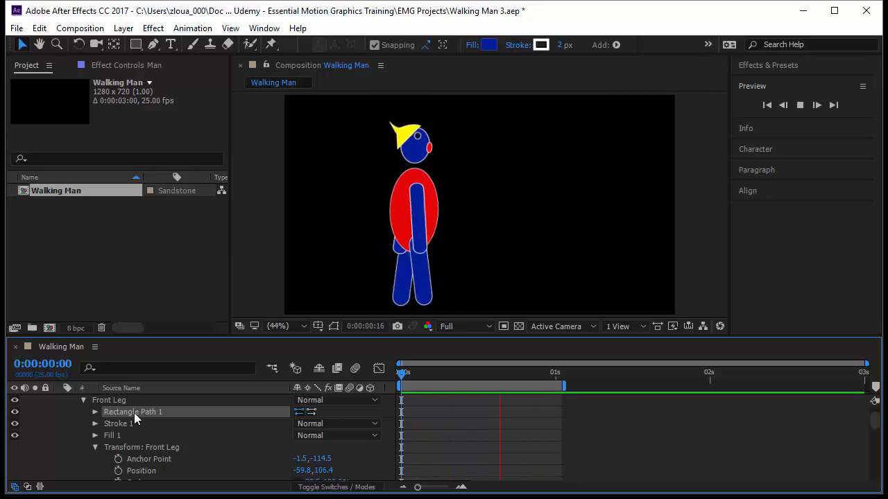
scroll(127, 426, up, 2)
click(126, 413)
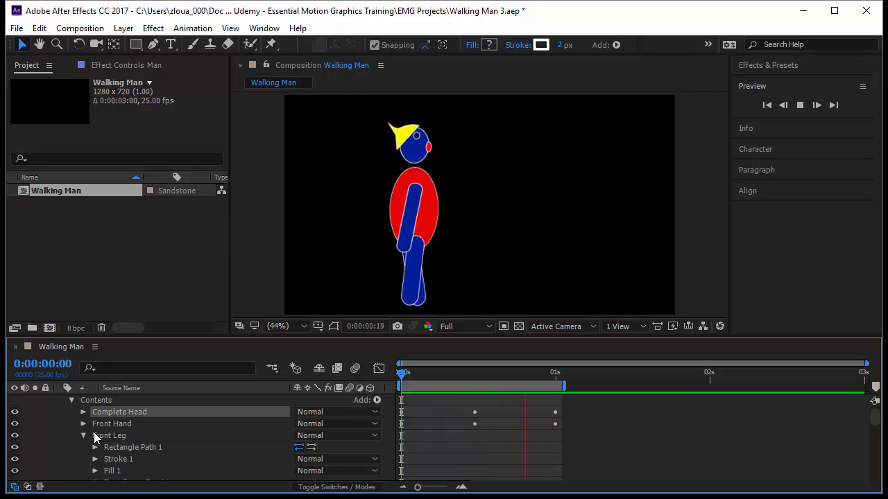
click(84, 435)
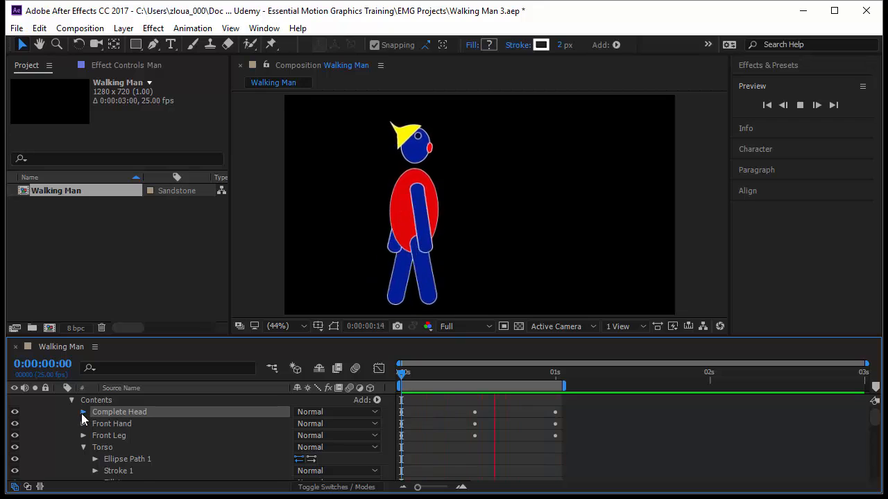
Expand the Complete Head group to examine its Hat, Nose, Eye and Head parts and its transform, and collapse it again.
click(82, 412)
scroll(145, 433, down, 1)
click(129, 413)
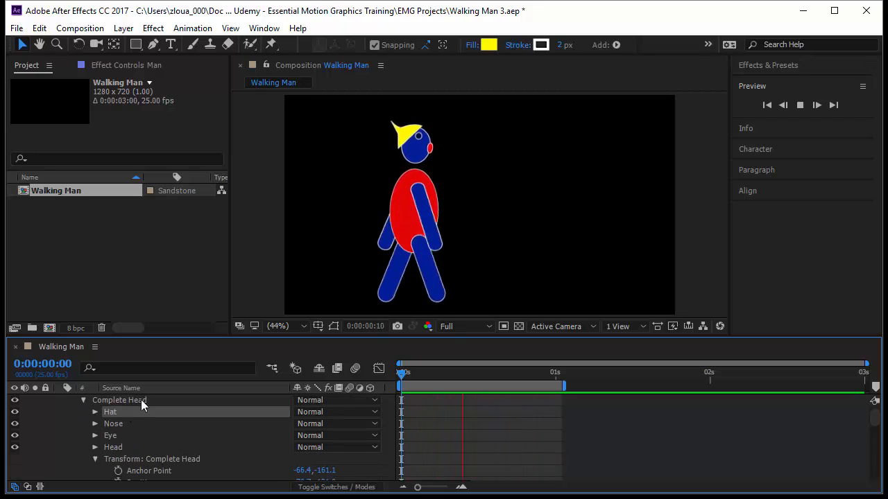
click(141, 399)
scroll(127, 422, up, 2)
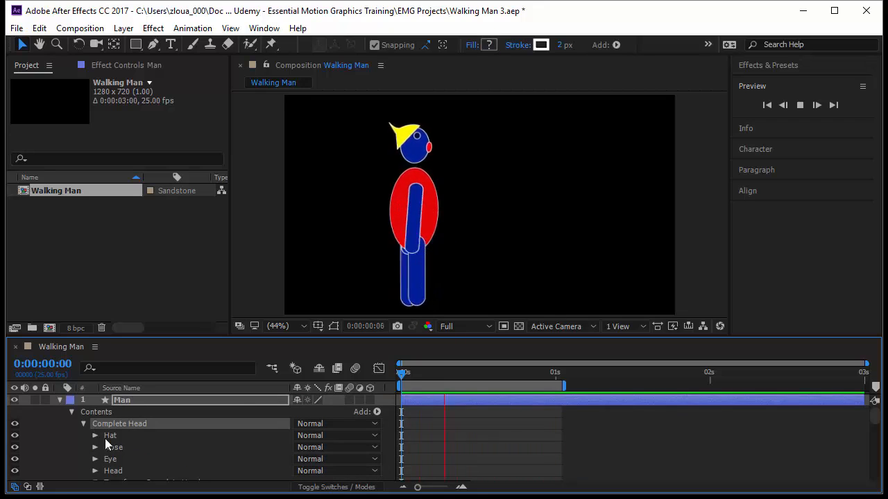
click(83, 424)
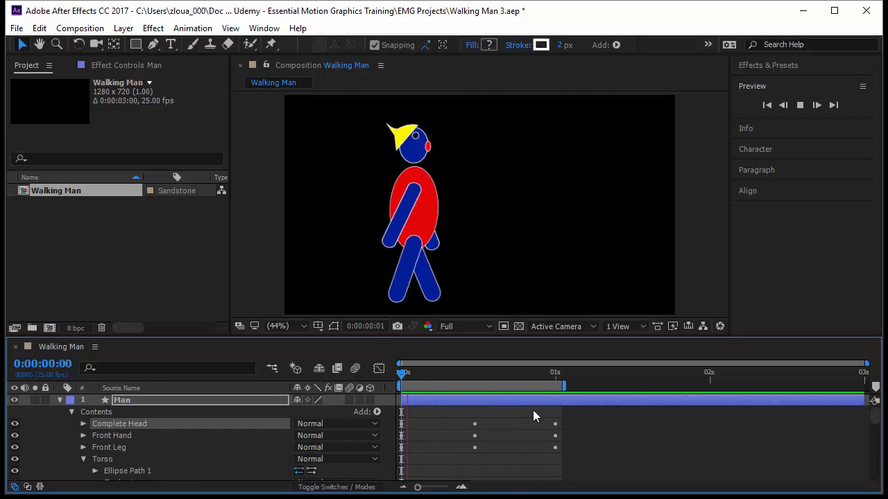
Stop the preview and extend the work area to the full length of the composition.
key(space)
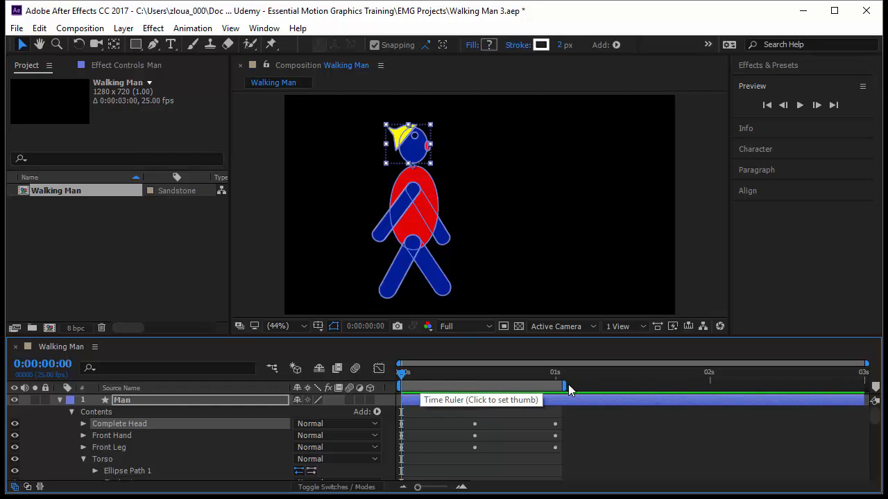
drag(565, 386, 617, 401)
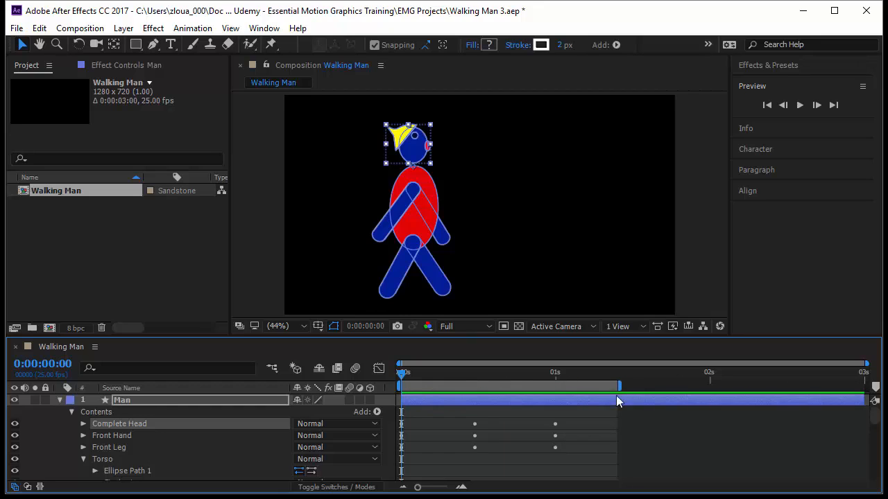
double_click(505, 386)
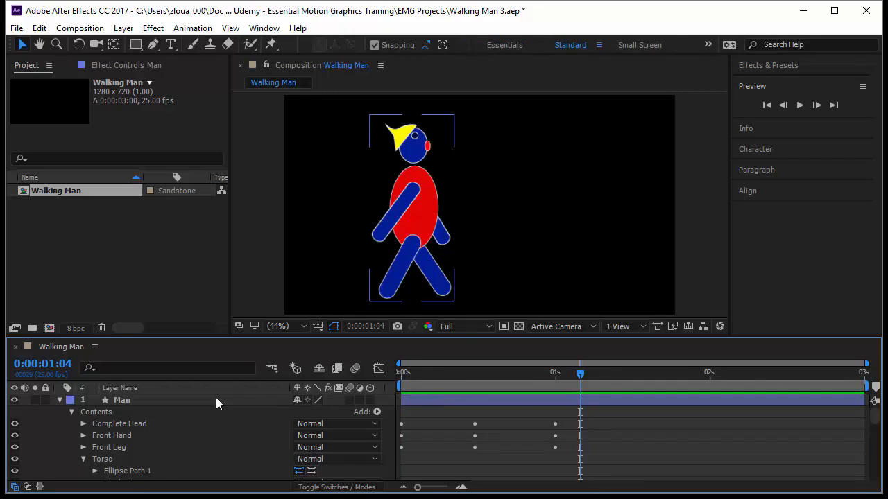
Reveal only the keyframed properties of the Man layer and maximize the timeline to show them all.
click(216, 398)
key(u)
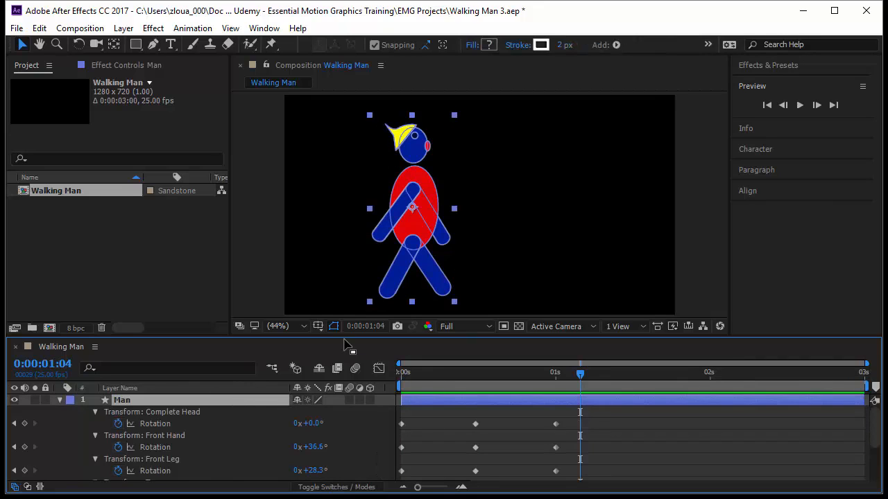
drag(345, 339, 347, 261)
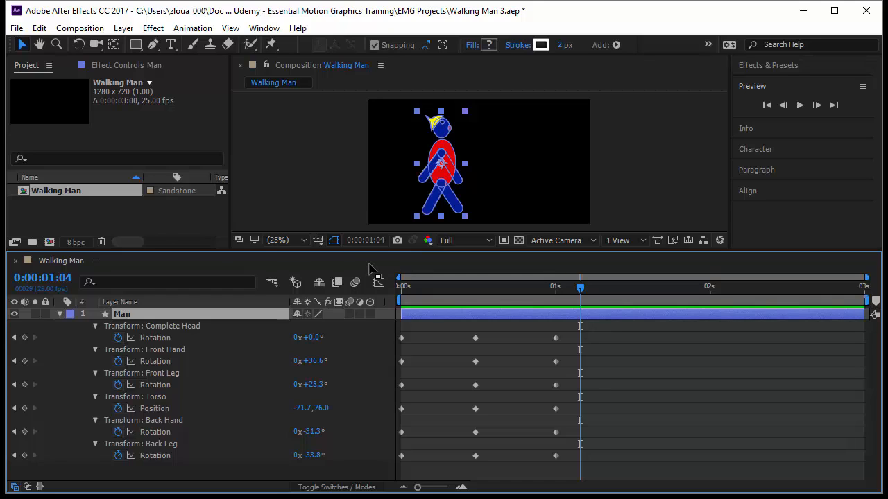
key(grave)
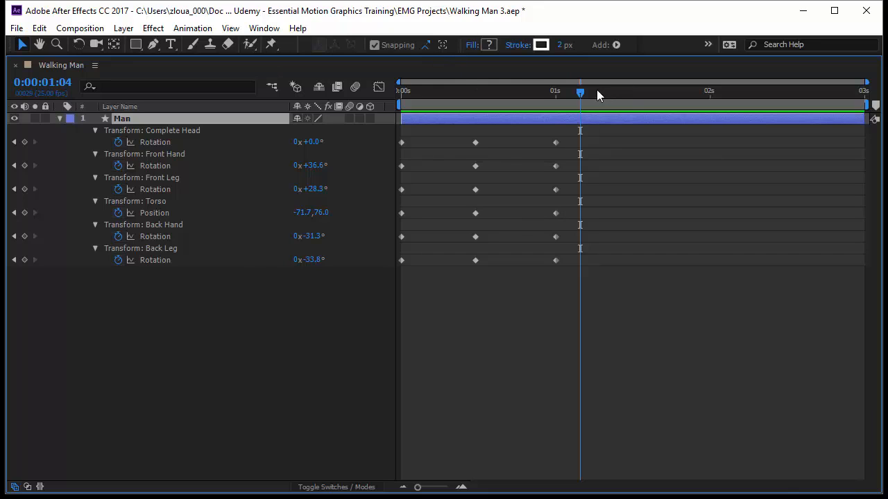
Place the playhead at 0:00:01:00 and select the second and third keyframes of all six animated properties for copying.
drag(583, 93, 557, 104)
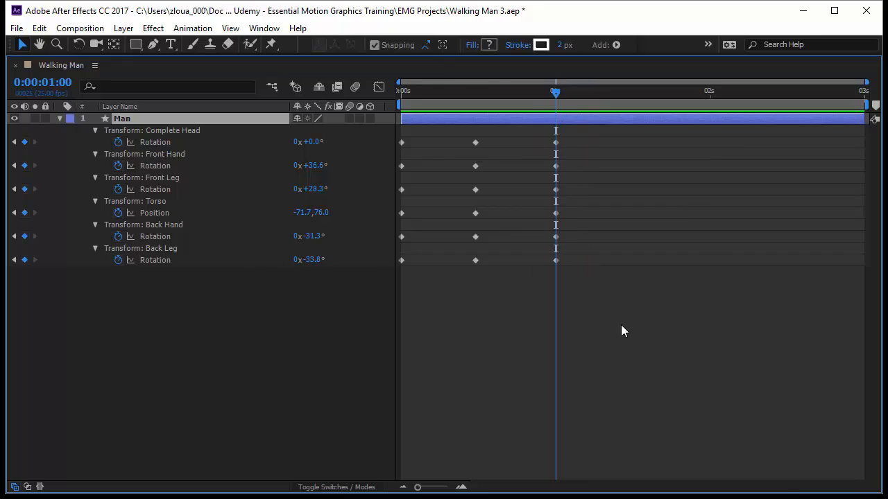
drag(621, 321, 468, 127)
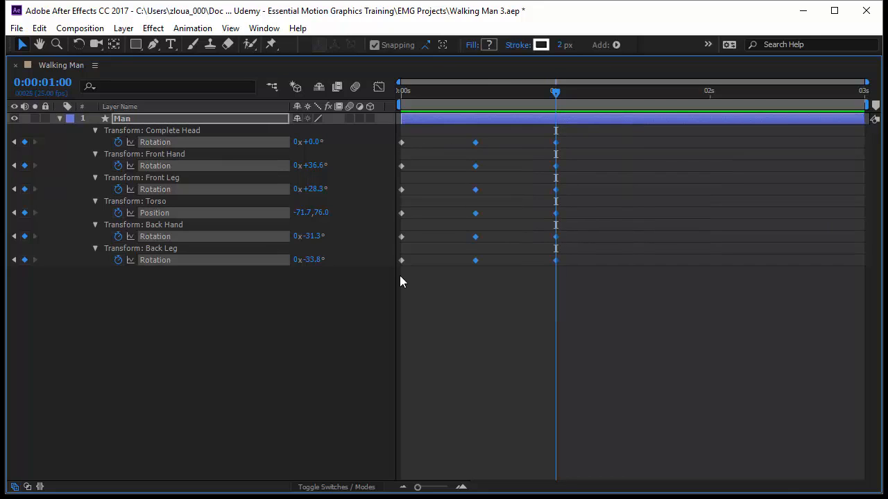
key(space)
key(Page_Down)
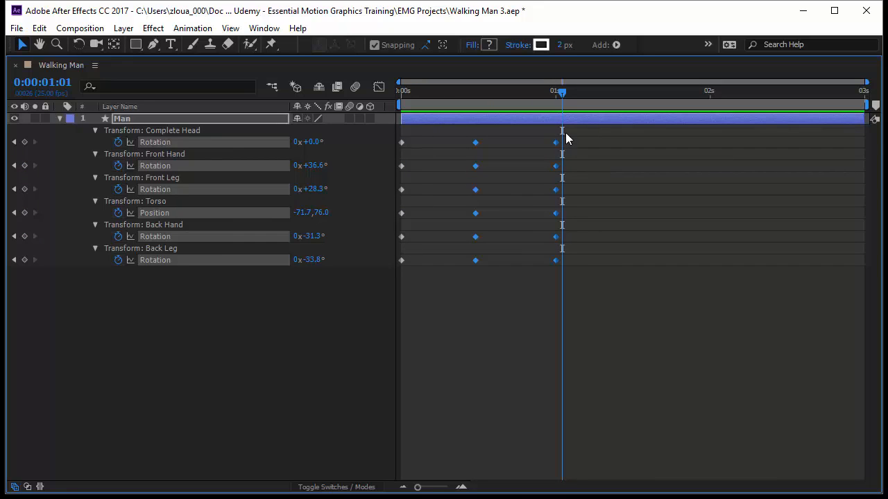
drag(576, 133, 517, 270)
drag(418, 140, 381, 295)
drag(614, 294, 469, 129)
key(Page_Up)
Advance the playhead 12 frames to 0:00:01:12 and paste the copied walk-cycle keyframes there.
click(61, 83)
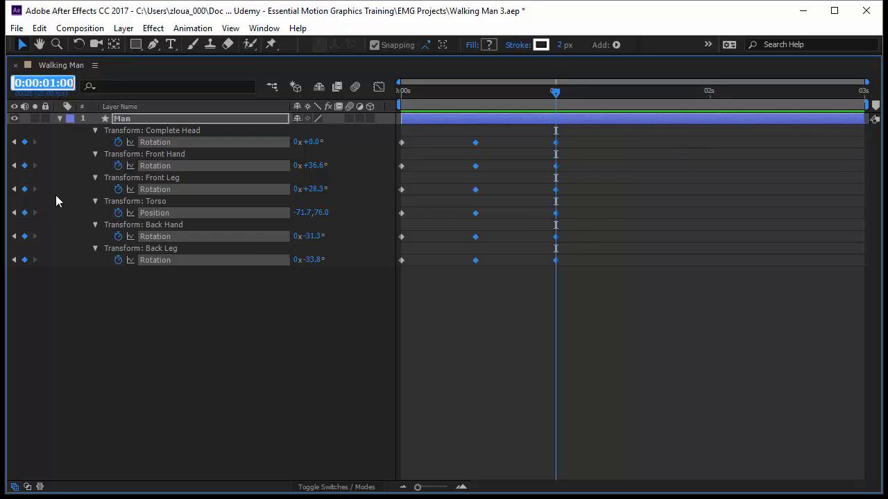
text(+12)
key(Return)
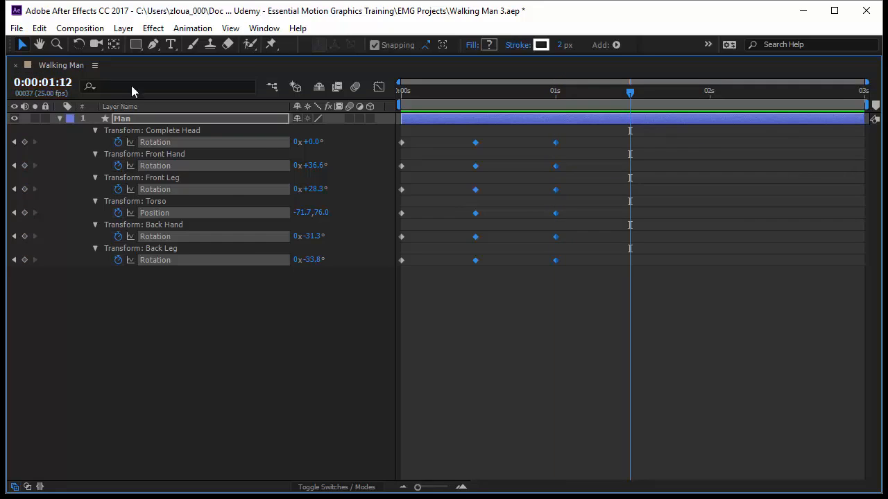
key(ctrl+v)
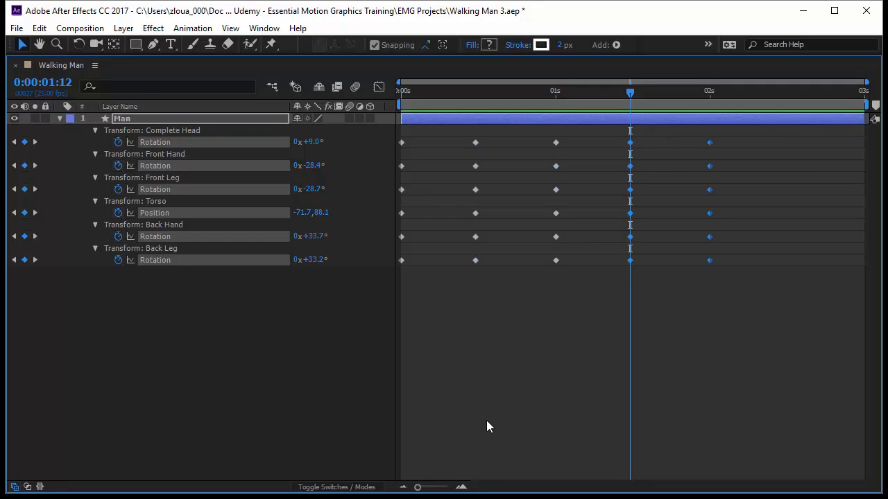
Move the playhead to 0:00:02:00, advance it 12 frames and paste the walk-cycle keyframes again at 0:00:02:12.
drag(632, 99, 710, 109)
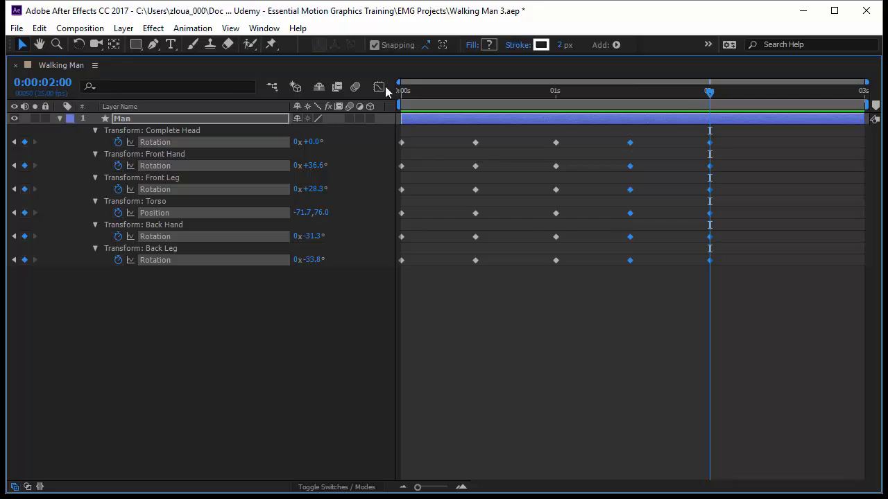
click(50, 84)
text(+12)
key(Return)
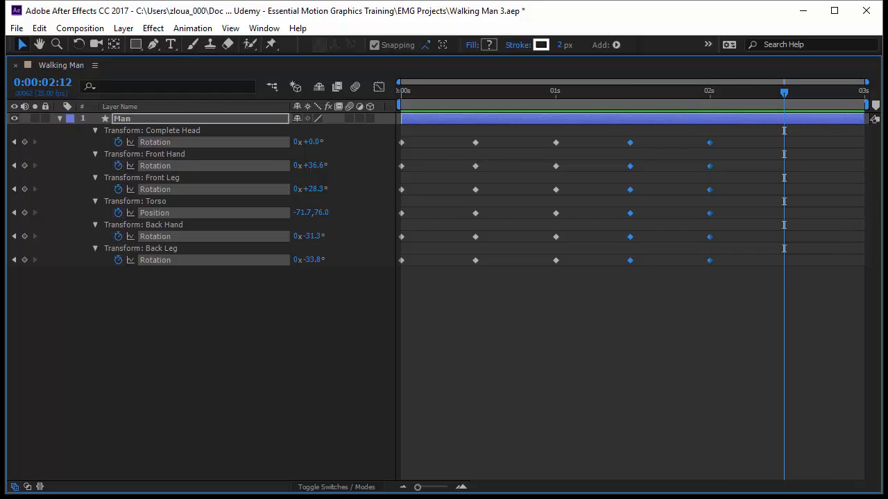
key(ctrl+v)
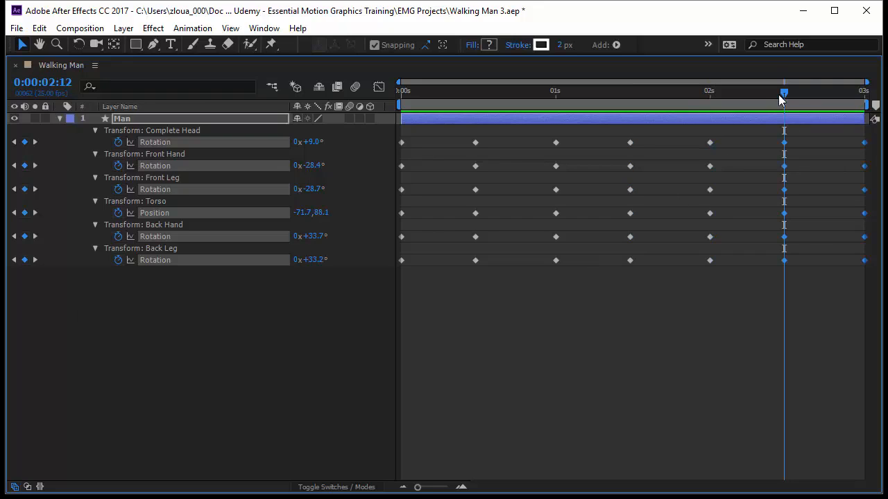
Step the playhead around the end of the composition to compare its last frame with the position of the final keyframes.
drag(785, 93, 865, 127)
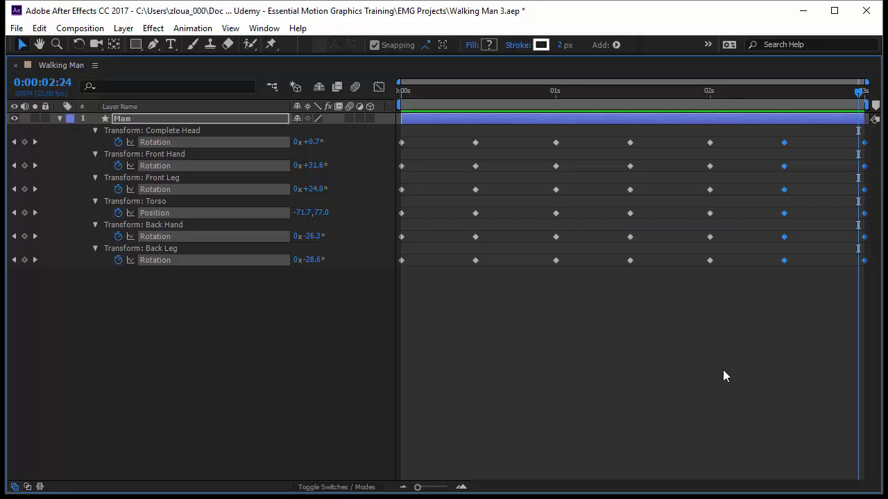
key(Page_Down)
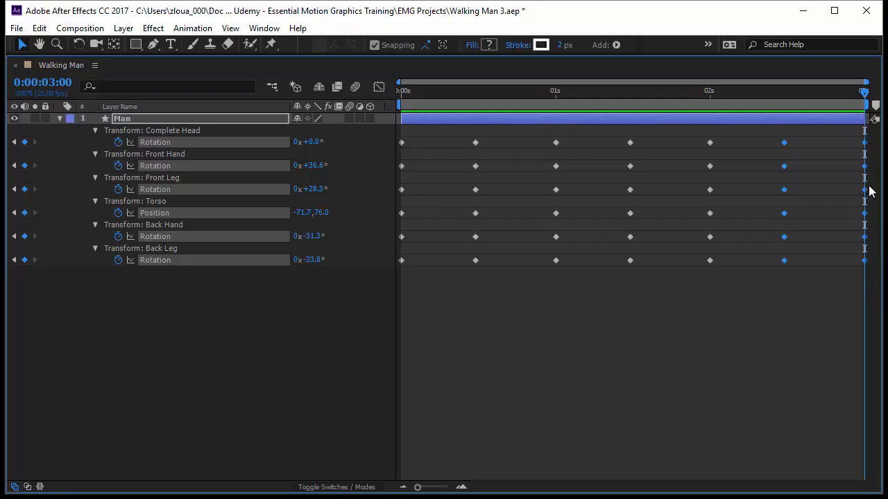
key(Page_Up)
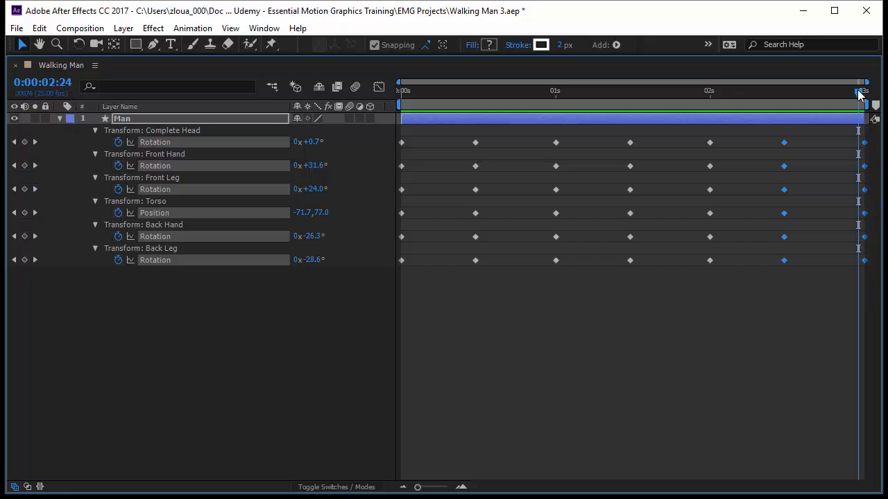
drag(862, 99, 827, 131)
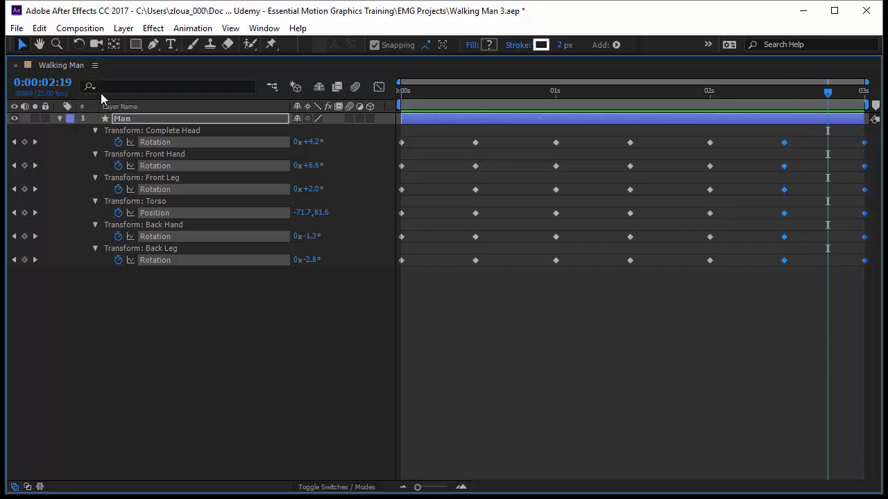
Restore the full panel layout, move the playhead to the last frame at 0:00:02:24 and deselect the keyframes.
key(grave)
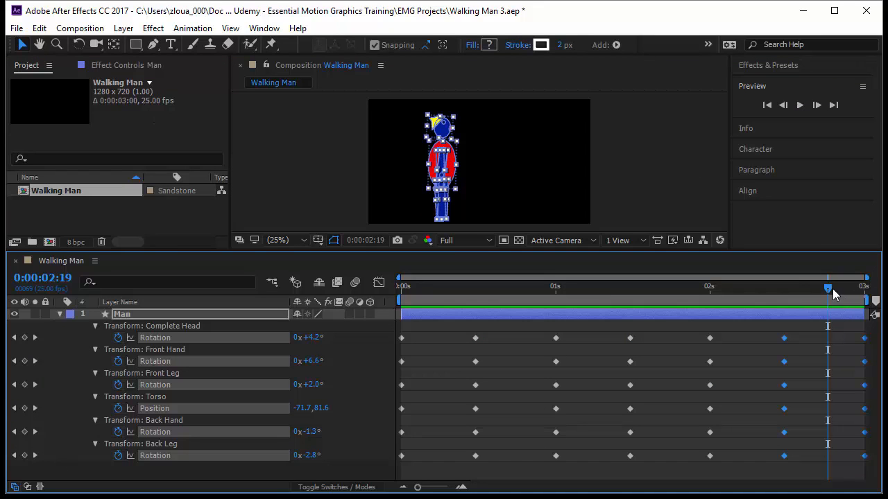
drag(828, 287, 870, 334)
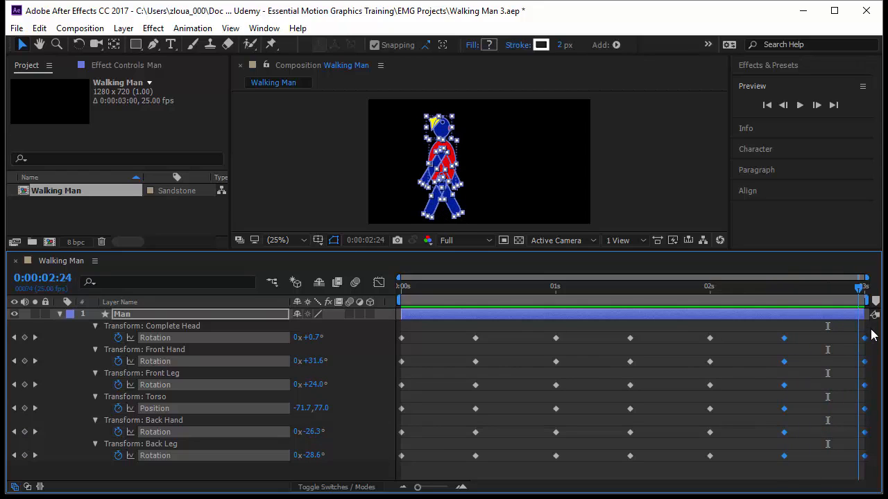
click(603, 375)
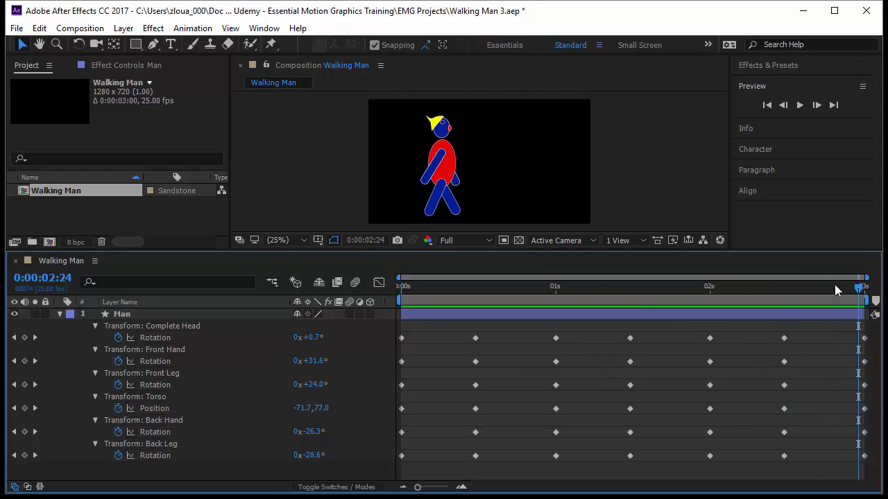
Try deleting the final keyframes of all six properties, check the end of the composition and undo the deletion.
drag(853, 326, 882, 483)
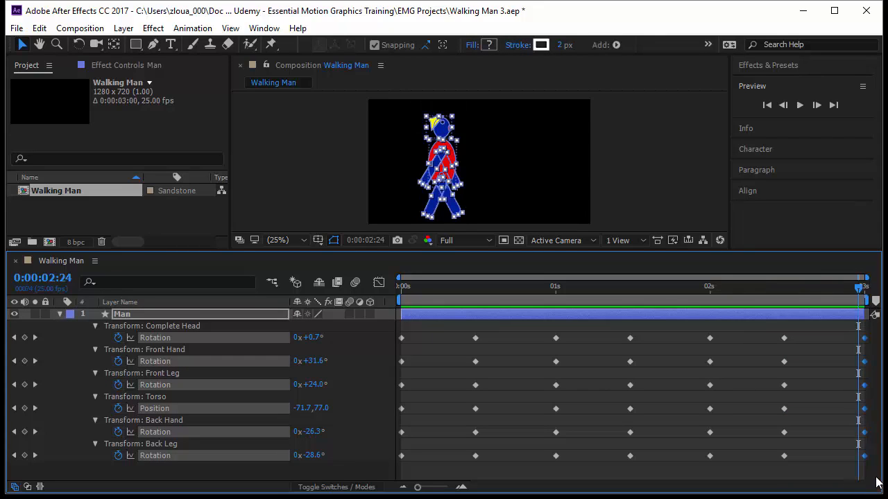
key(Delete)
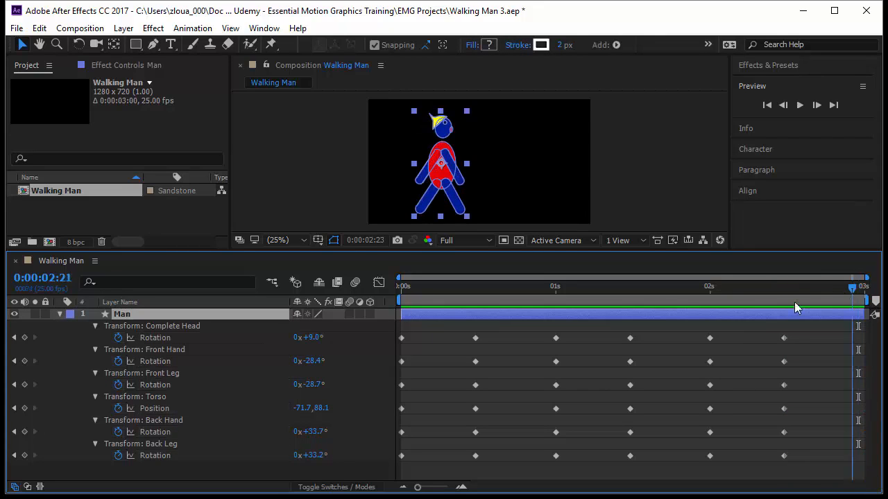
click(795, 303)
drag(816, 310, 882, 321)
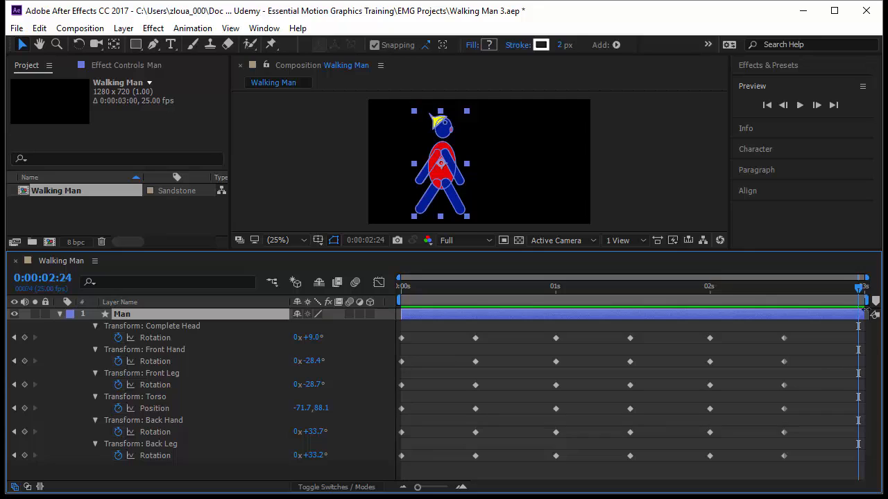
drag(859, 287, 872, 347)
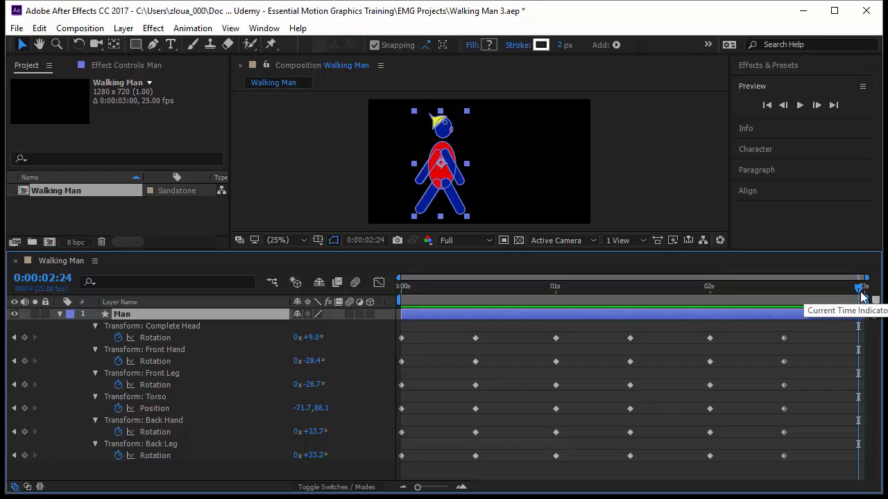
key(ctrl+z)
Preview the walk cycle from the first frame in an enlarged composition view and collapse the Man layer's properties.
drag(858, 292, 390, 344)
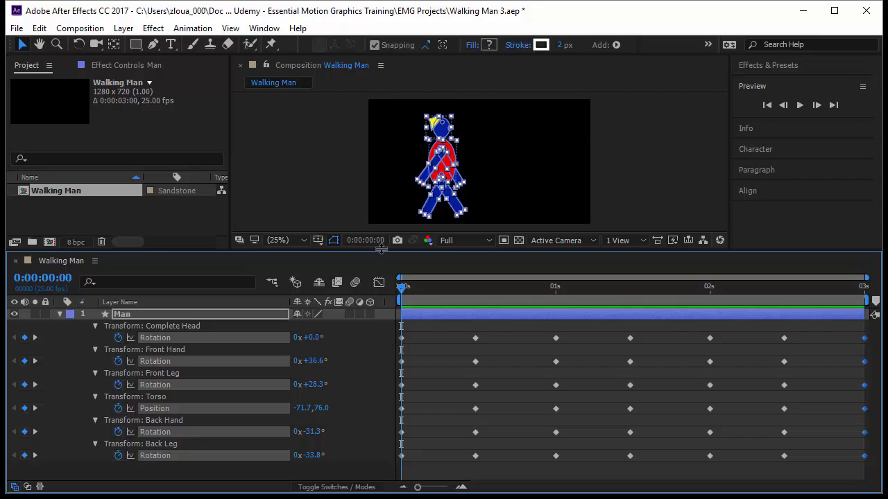
drag(381, 249, 378, 386)
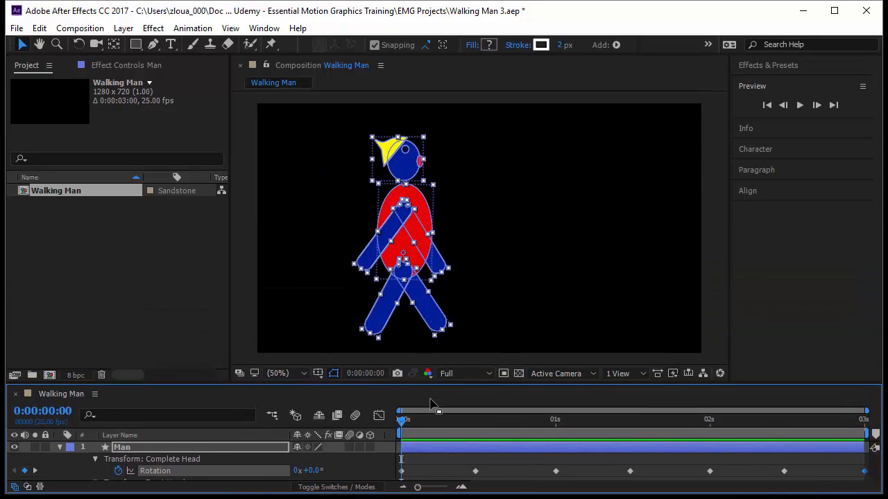
key(space)
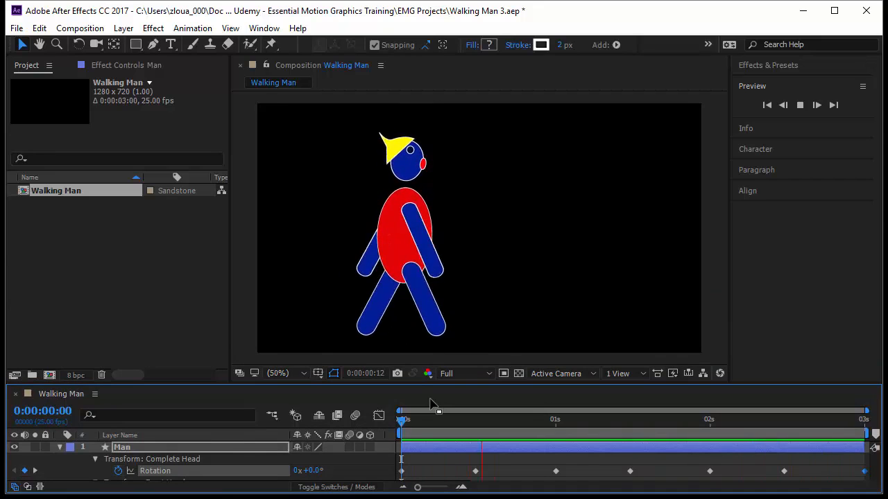
drag(432, 386, 429, 291)
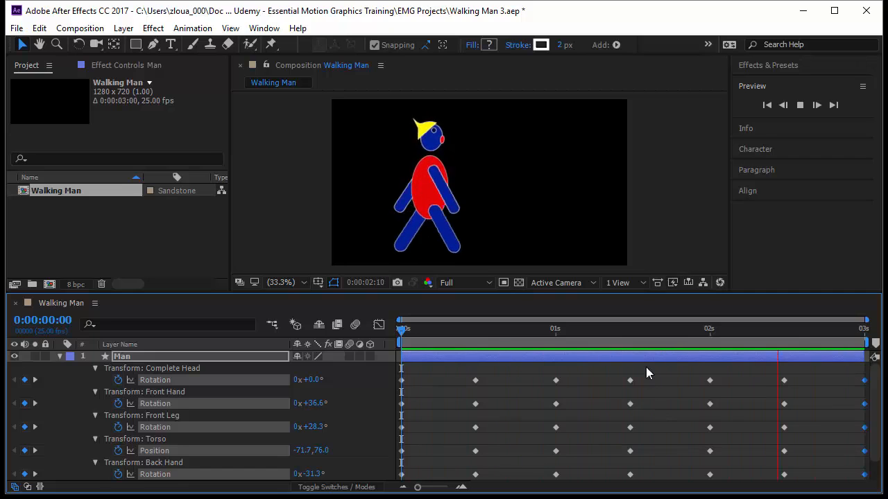
drag(563, 294, 563, 327)
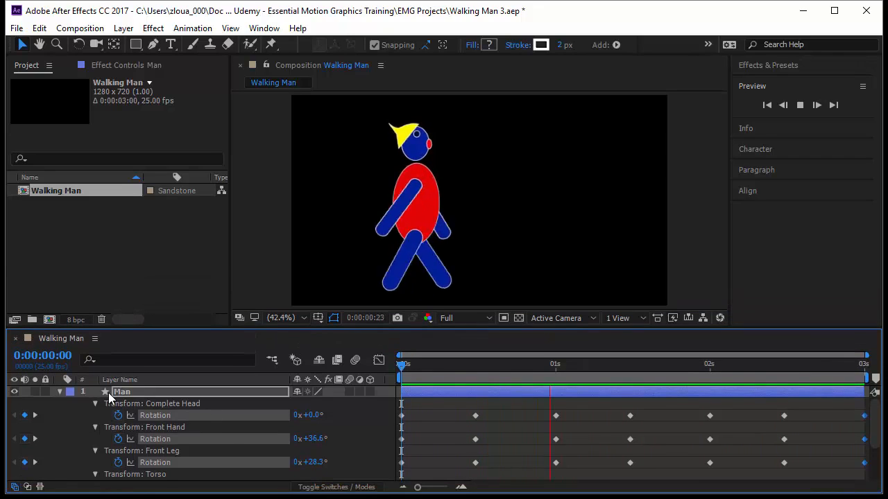
click(60, 392)
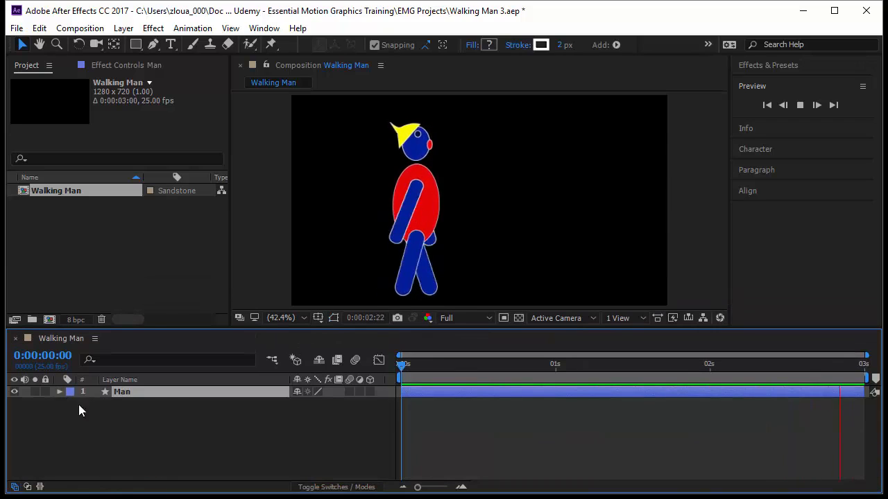
key(space)
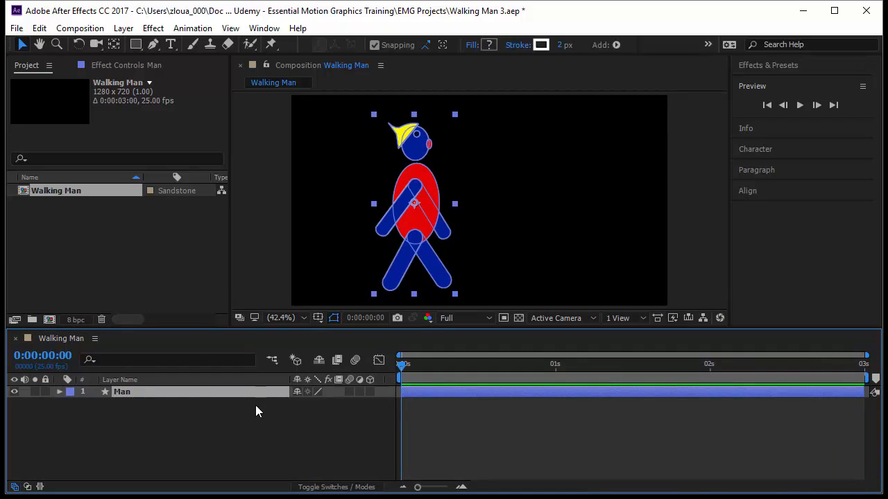
Add a Position keyframe to the Man layer at 0:00:00:00 and place him just outside the frame's left edge, at about -148, 367.
key(p)
click(95, 403)
click(431, 221)
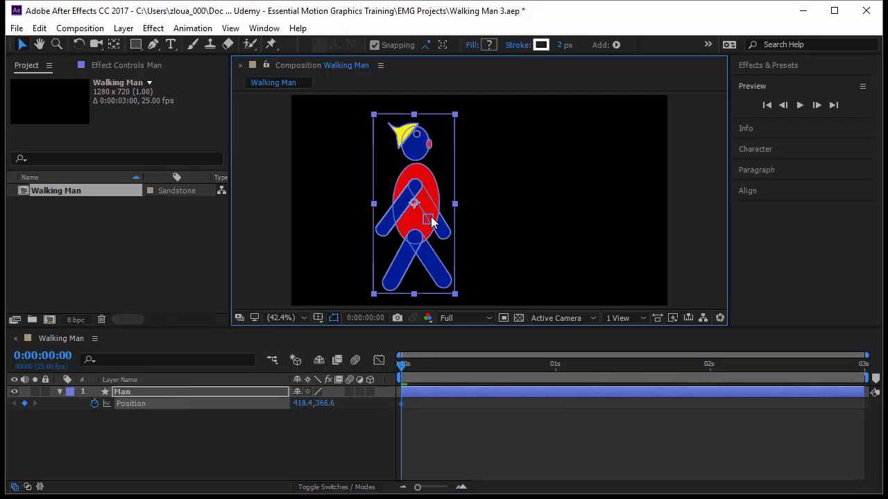
drag(431, 221, 266, 236)
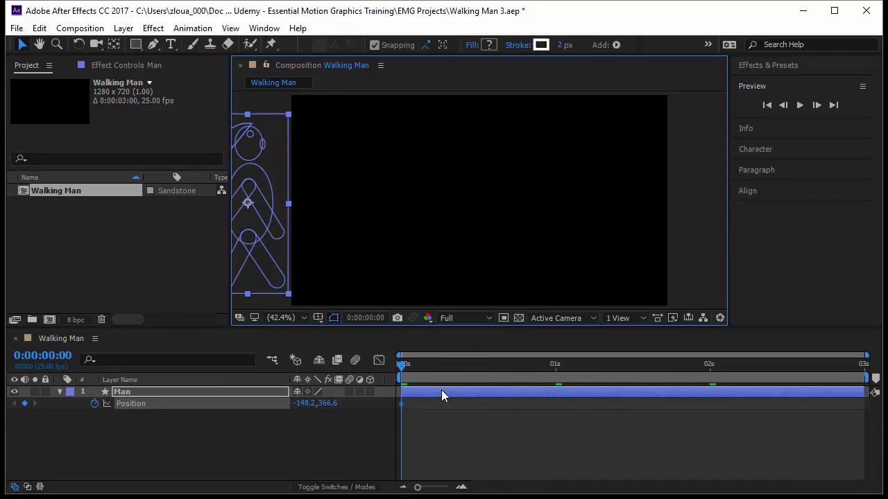
At 0:00:02:24, move the man horizontally past the frame's right edge to about 1426, 367, and preview the walk from the start.
key(End)
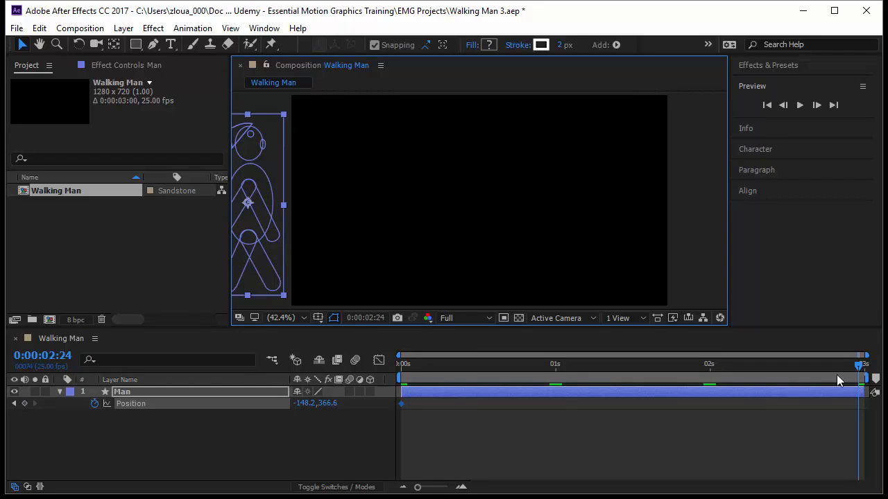
drag(260, 264, 721, 292)
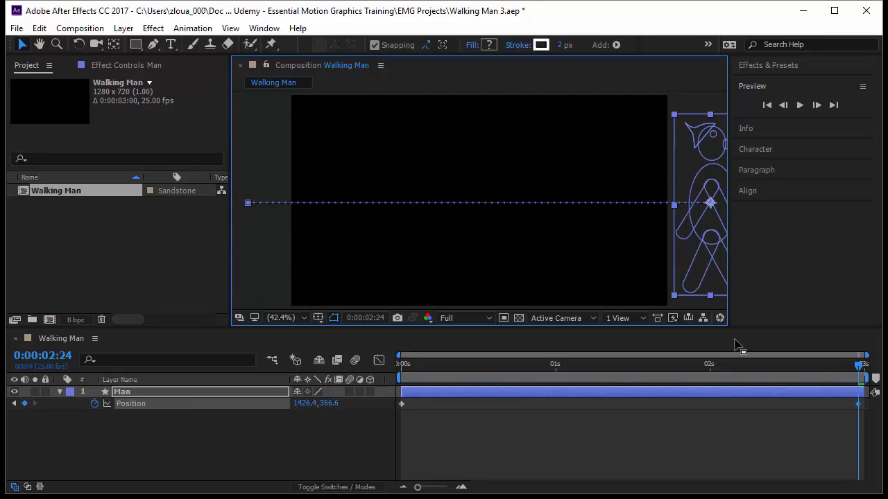
drag(861, 367, 288, 439)
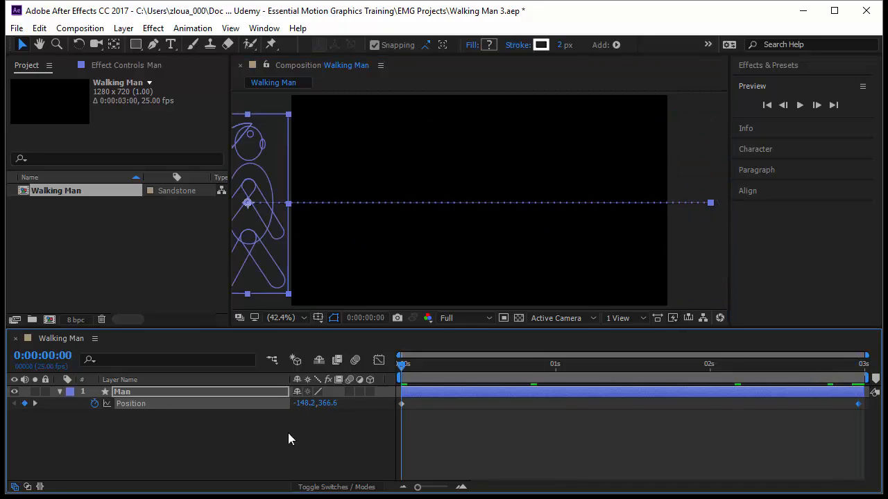
click(477, 432)
click(799, 106)
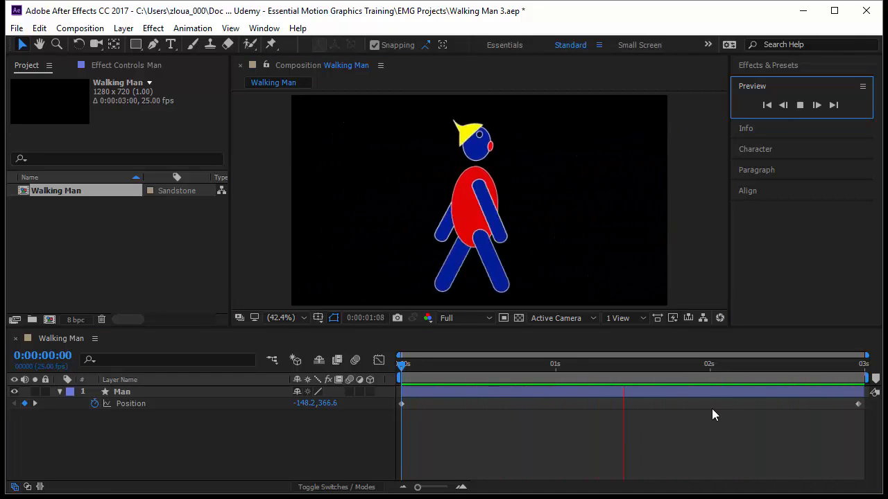
Scale the Man layer down to 53% and preview him crossing the frame.
click(394, 363)
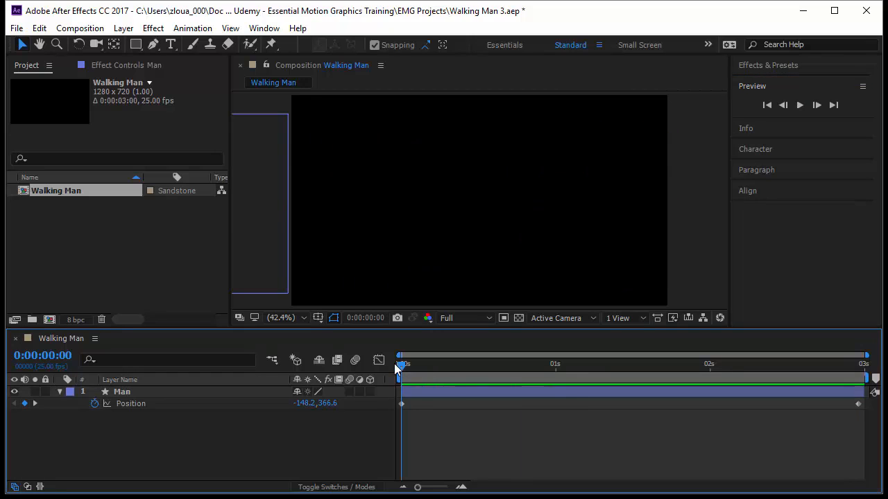
click(274, 275)
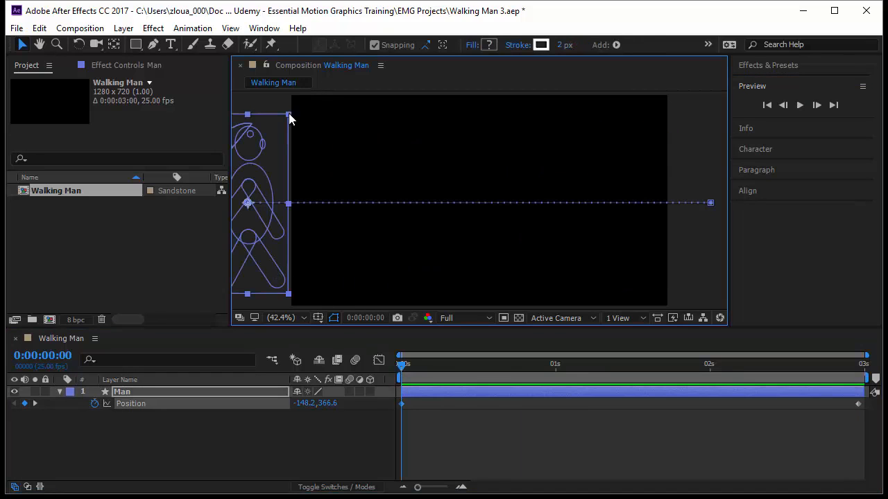
key(s)
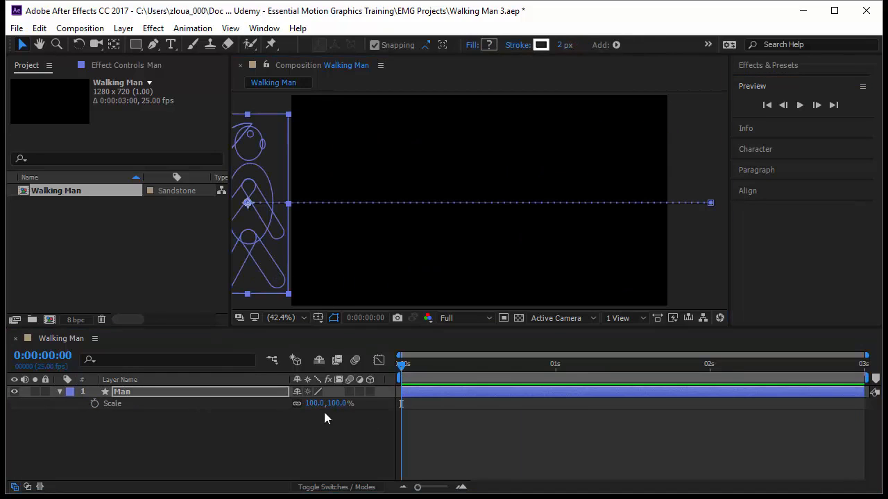
drag(338, 404, 318, 417)
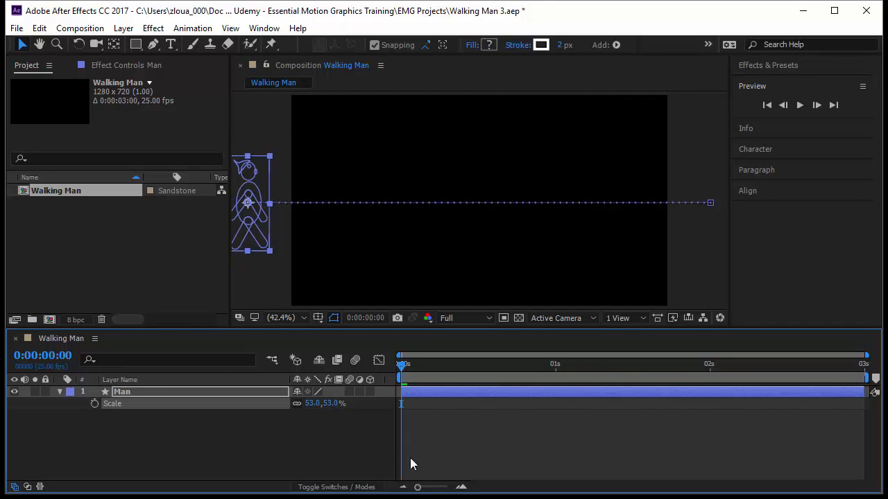
key(space)
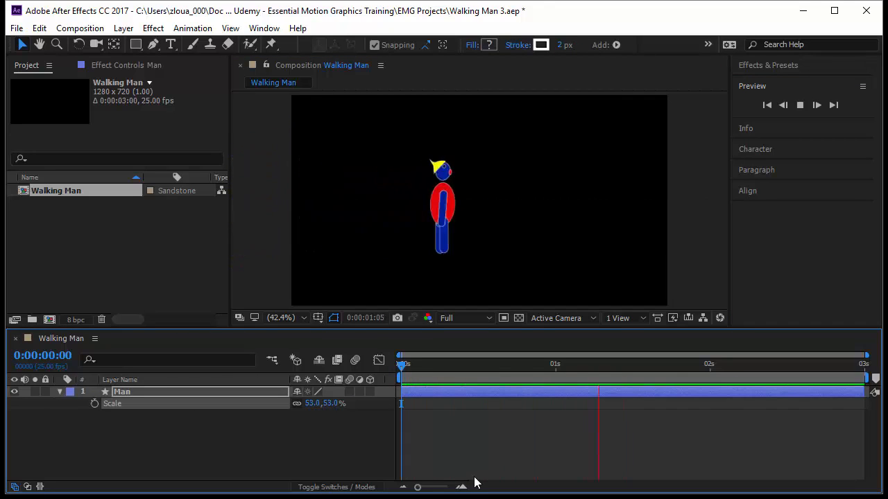
Duplicate the Man layer and shift the copy's whole position path down and right so it starts at about -65, 459.
click(139, 394)
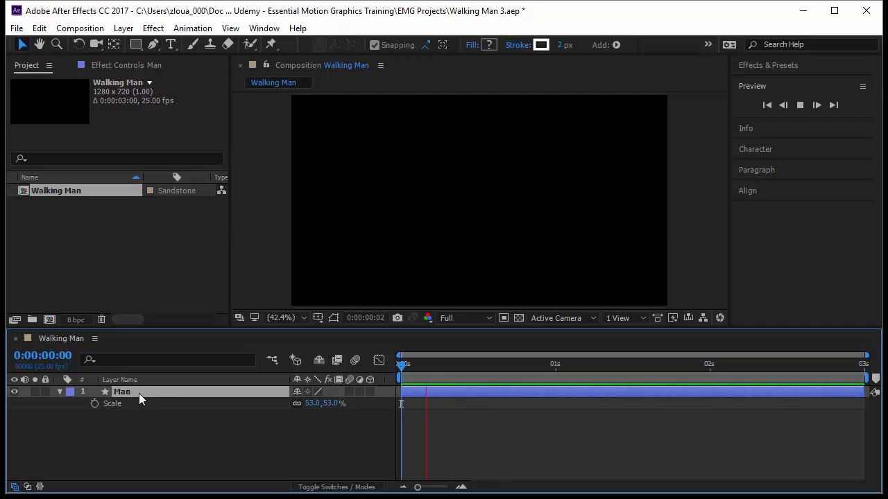
key(ctrl+d)
click(400, 365)
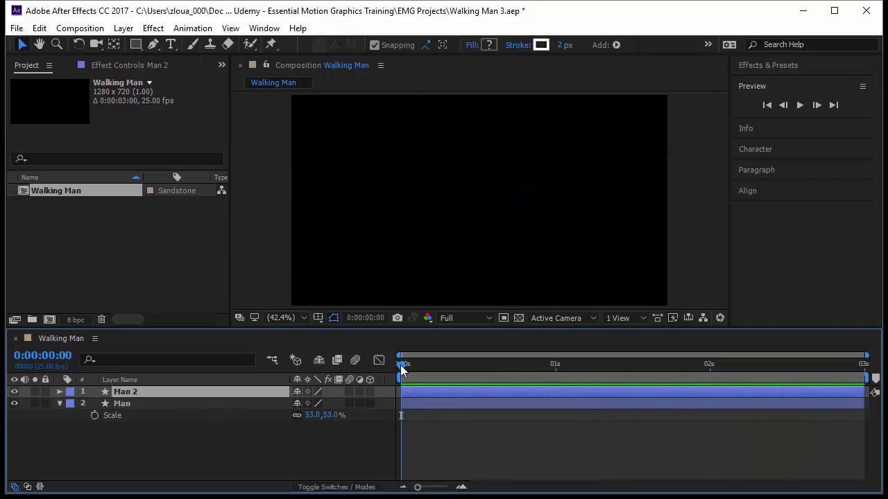
key(p)
click(151, 405)
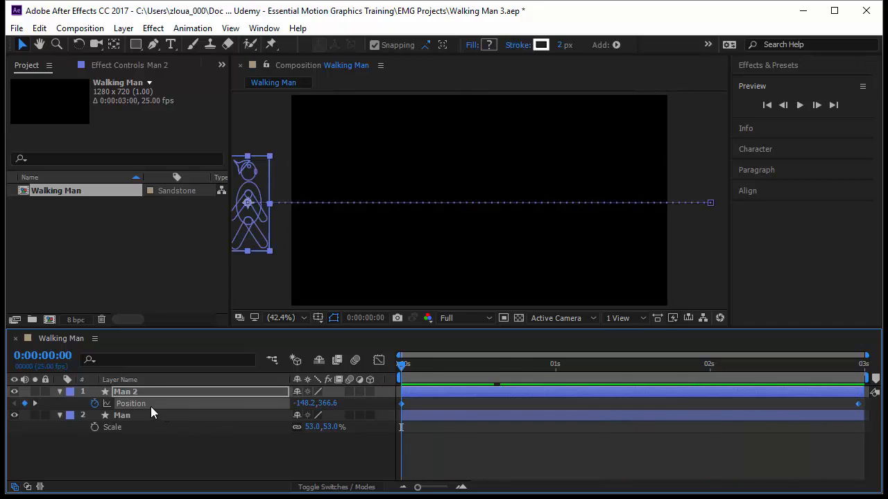
drag(250, 231, 276, 262)
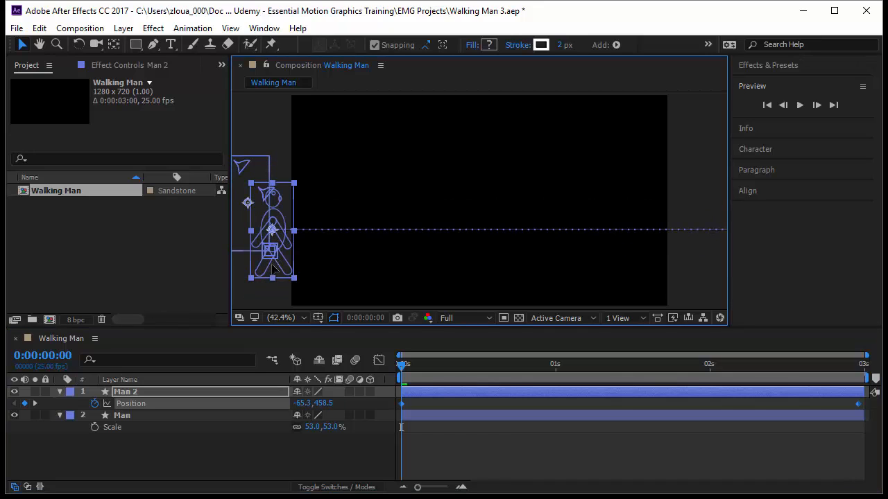
Turn off snapping and preview both walking men from the first frame.
click(374, 45)
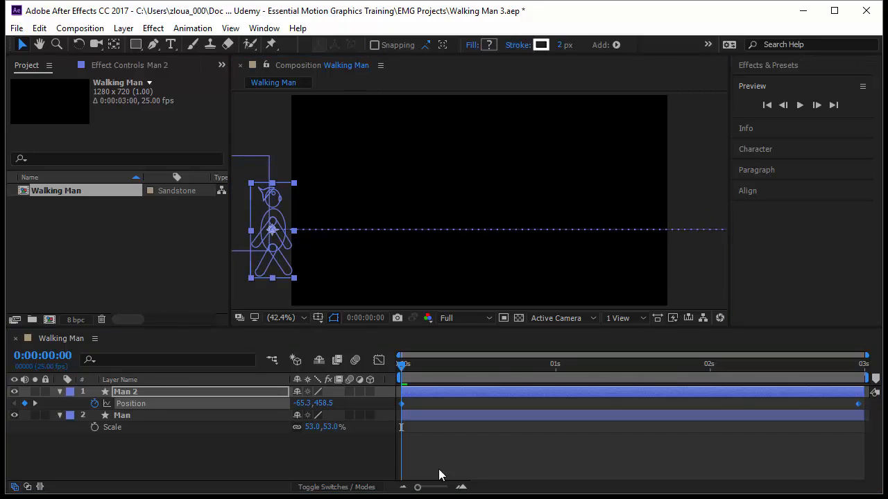
click(397, 365)
key(space)
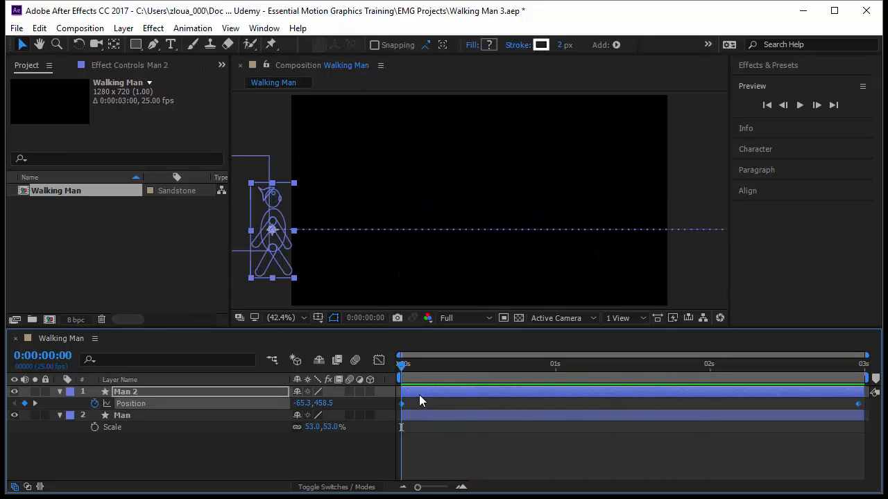
Offset the Man 2 layer about one frame later in time and play back the two staggered walks.
drag(419, 395, 427, 392)
key(space)
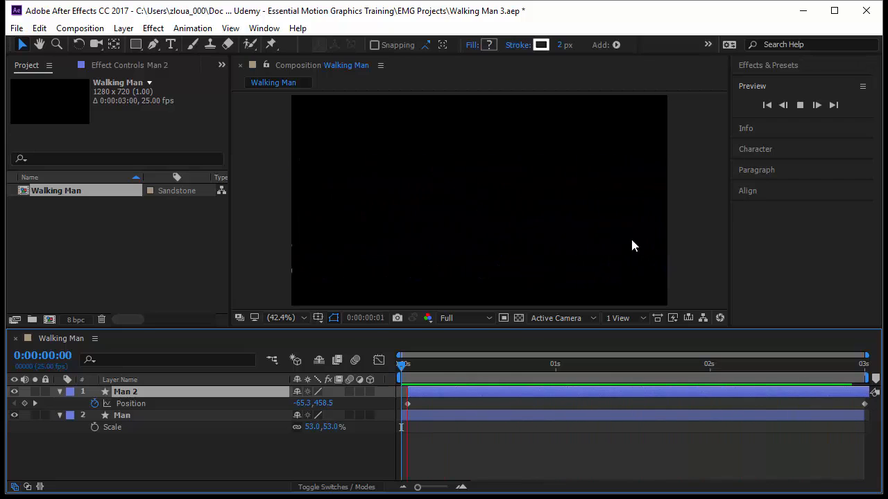
click(799, 105)
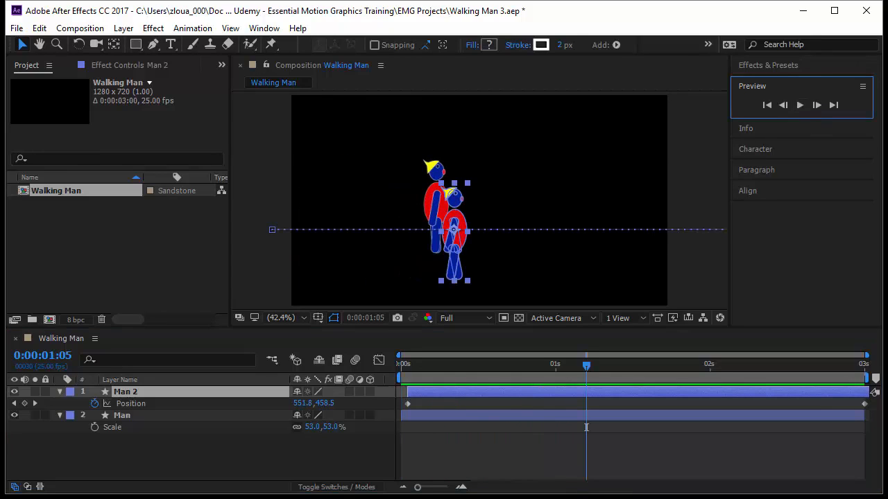